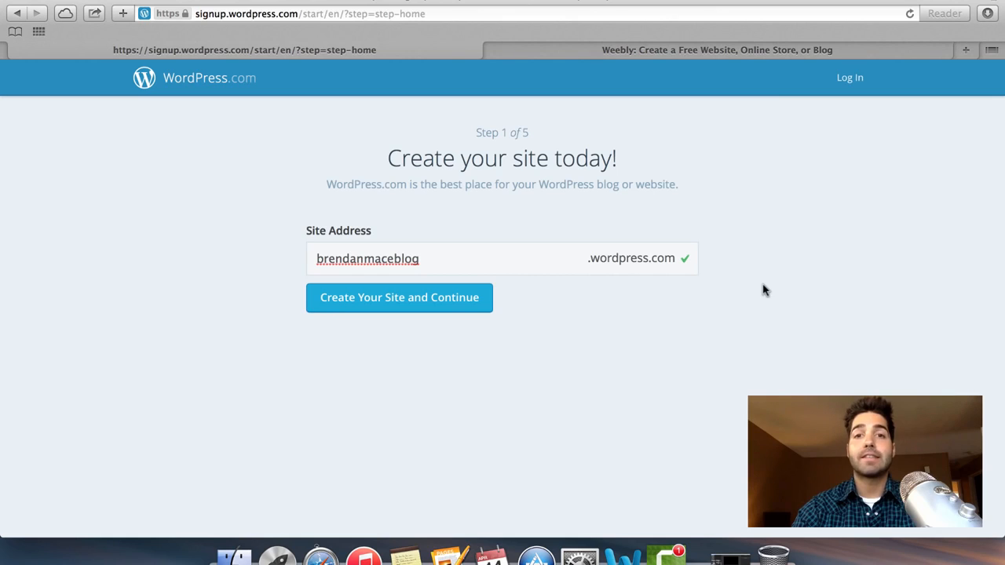
- Create the site with the entered WordPress.com address and look through the offered themes and plans
click(452, 309)
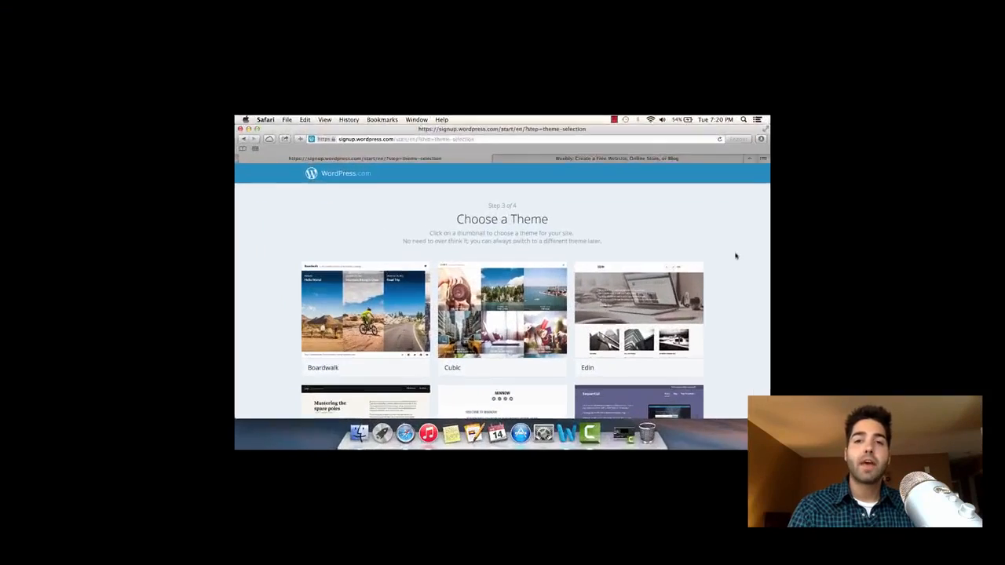
scroll(941, 232, down, 4)
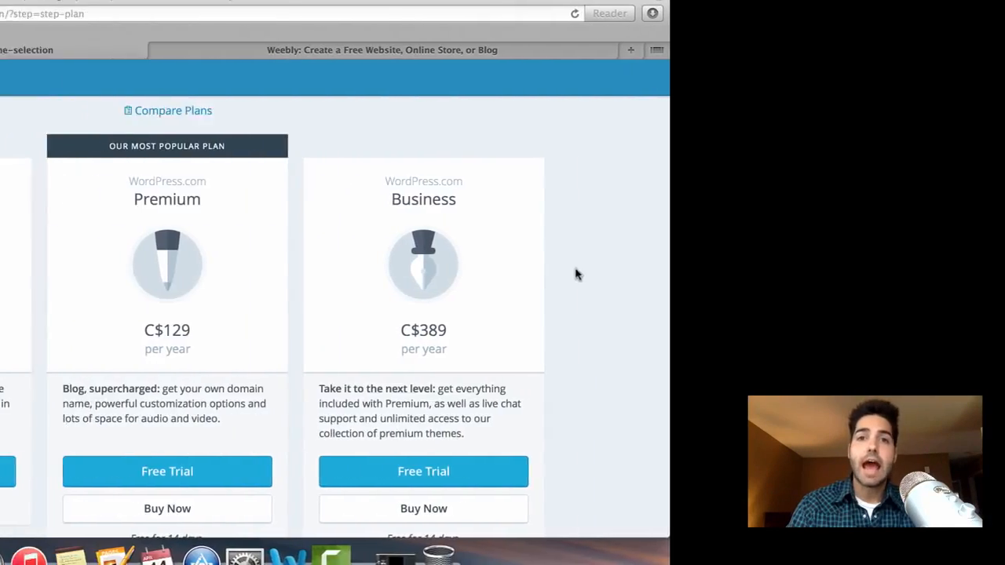
scroll(911, 274, down, 2)
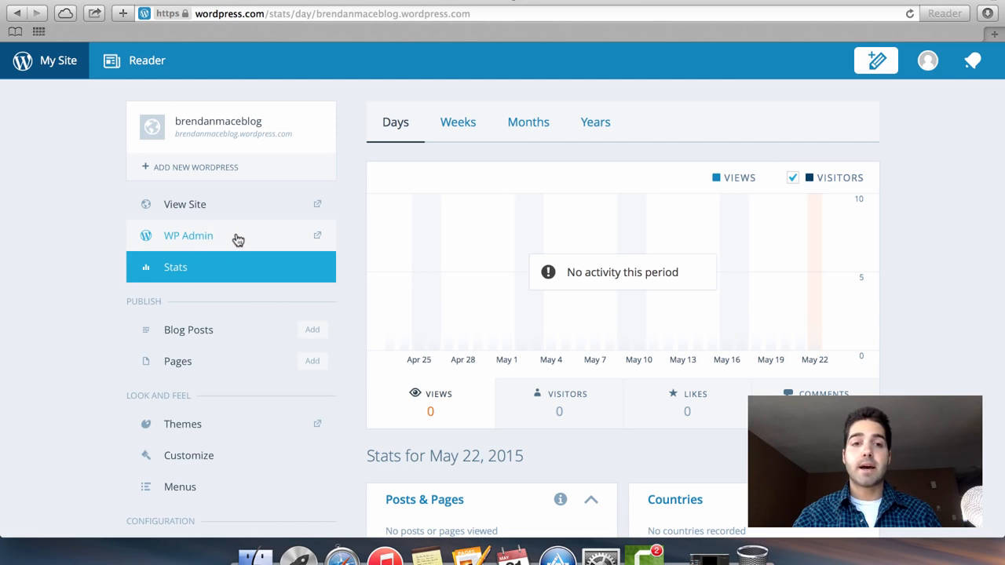
- Open the new site's WP Admin dashboard and move the "Hello world!" post to the trash
click(189, 236)
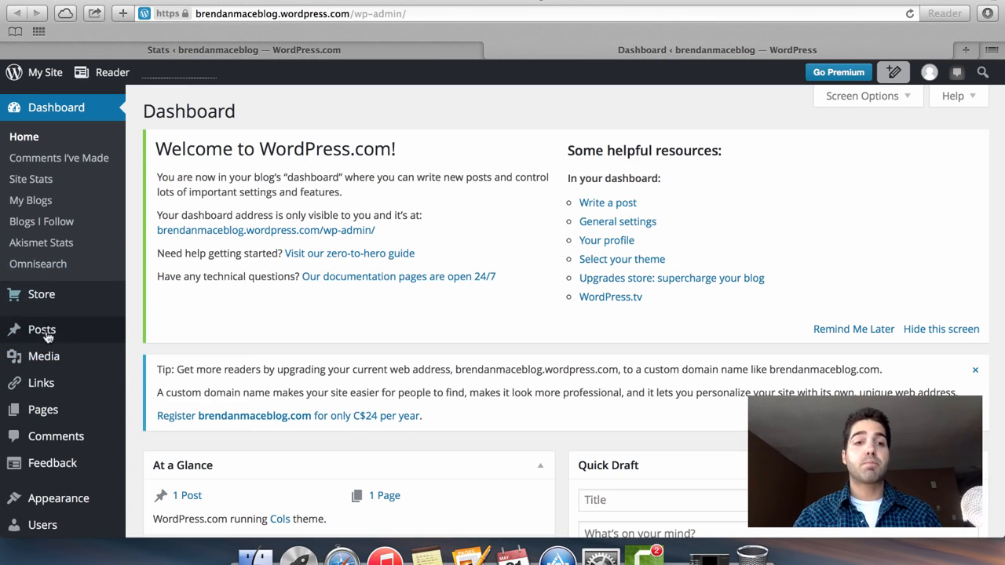
mouse_move(47, 336)
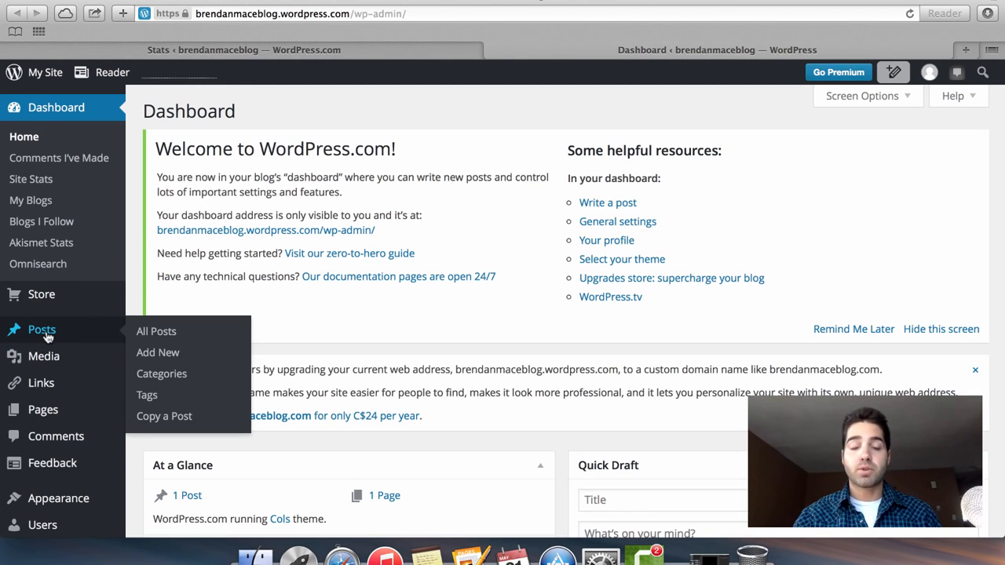
click(45, 333)
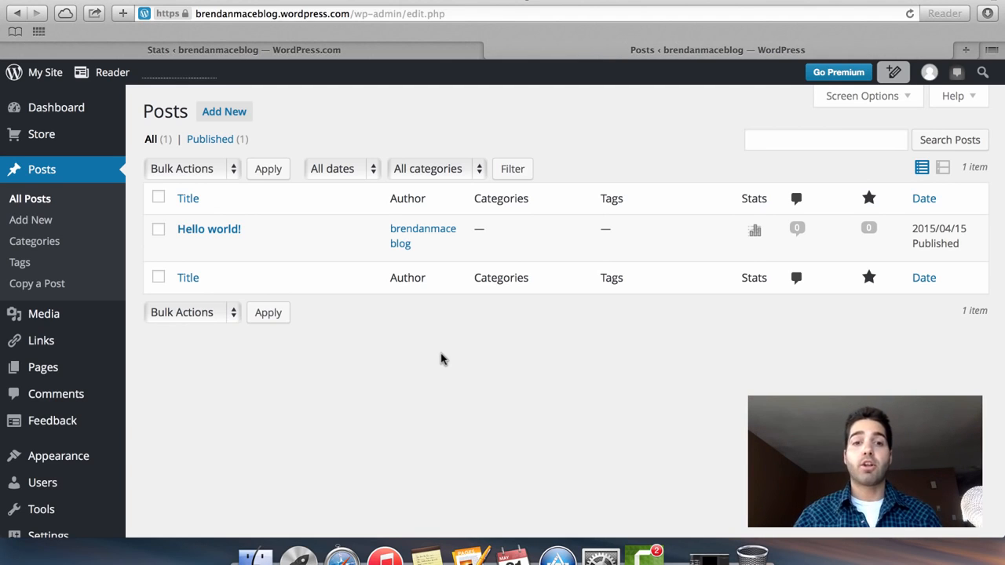
mouse_move(274, 237)
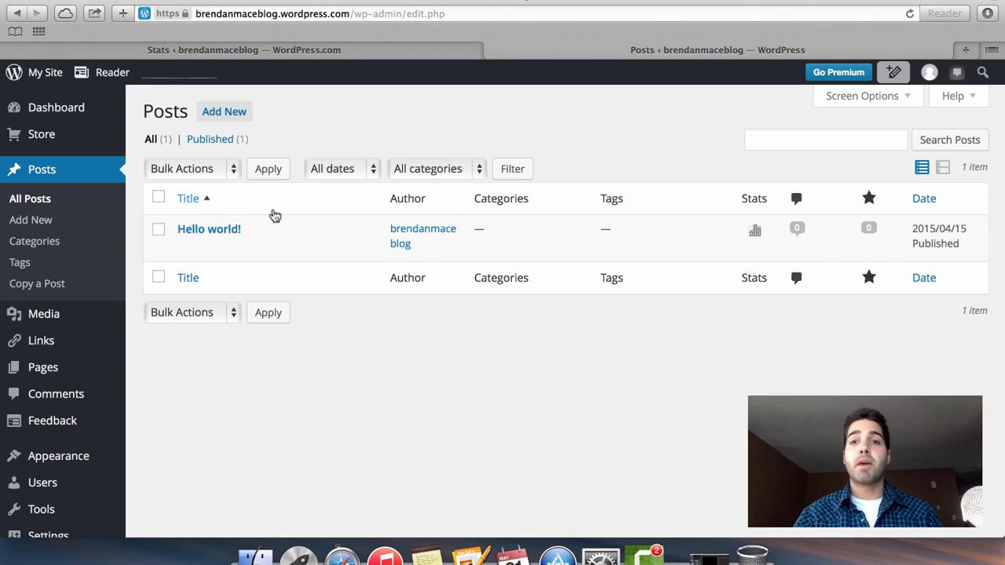
mouse_move(157, 227)
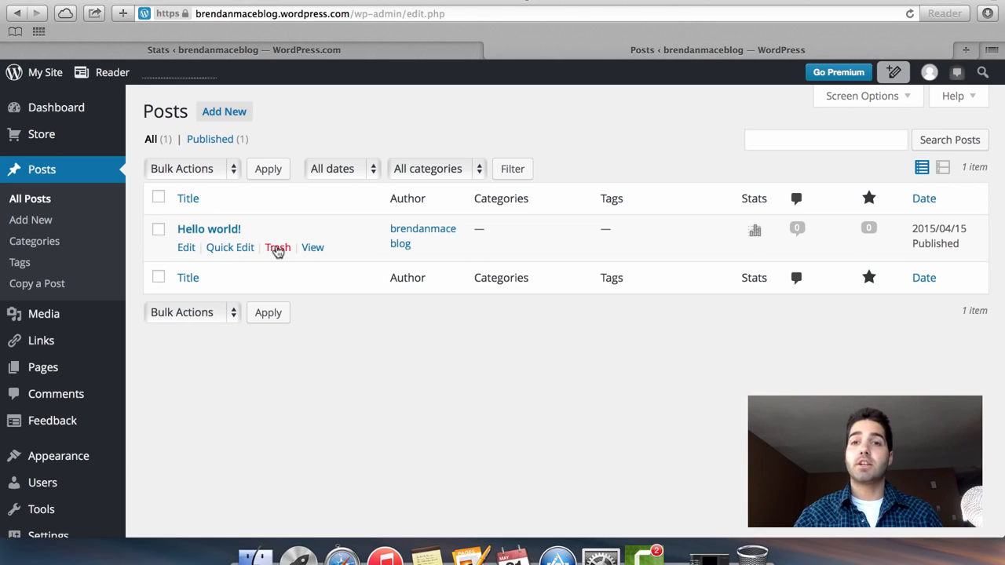
click(278, 248)
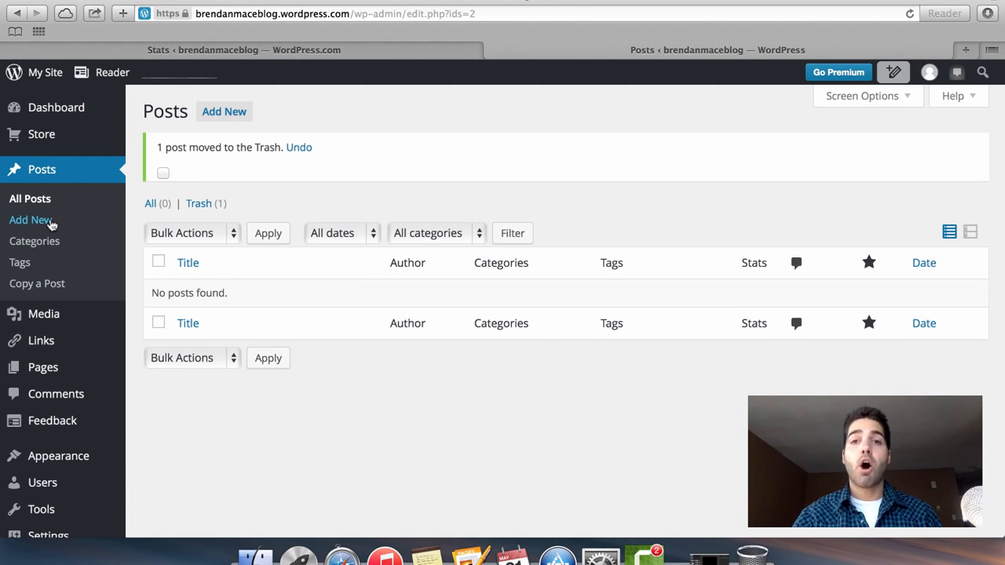
- Start a new blog post and title it "Example Post - Number 1"
click(34, 223)
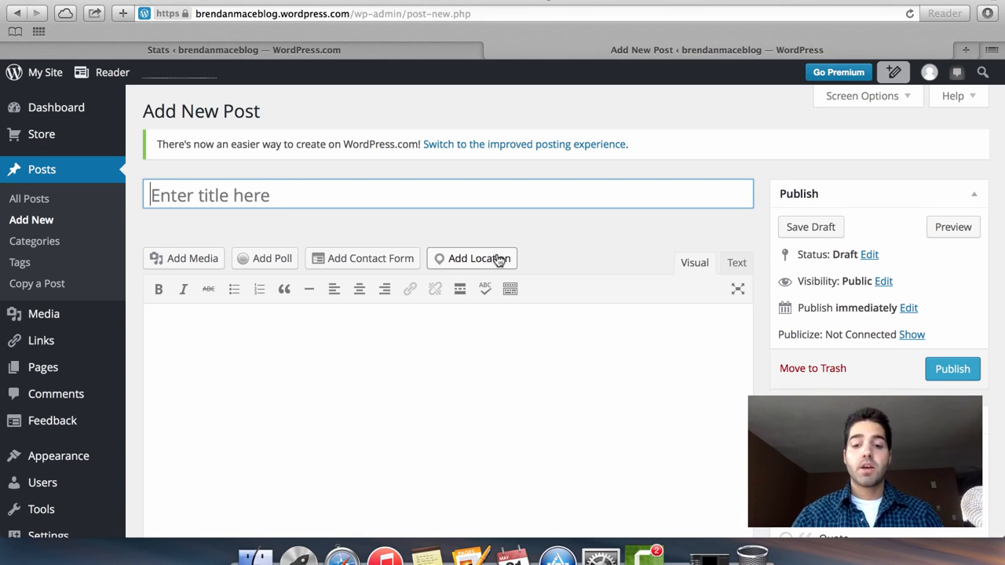
text(Exampl)
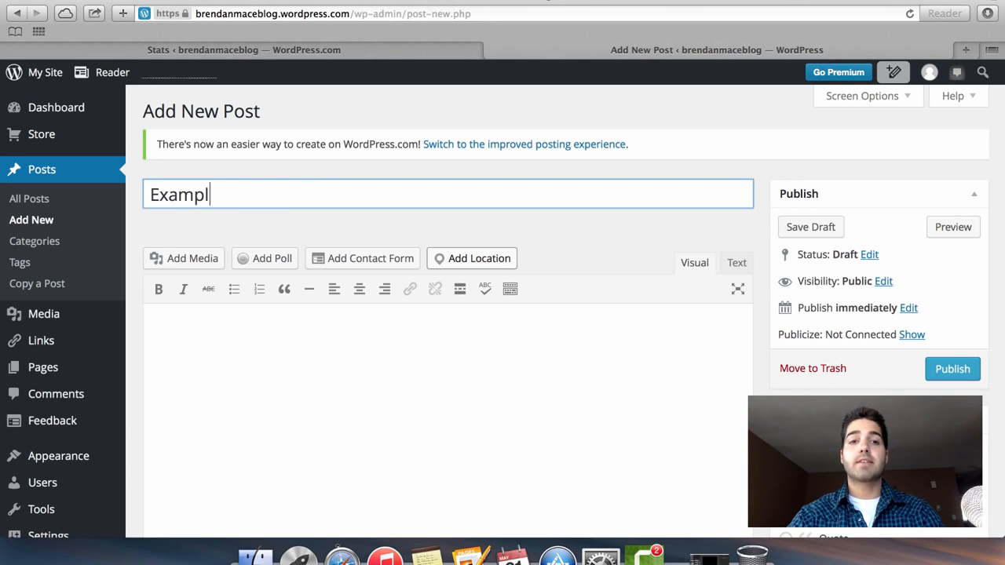
text(e Post )
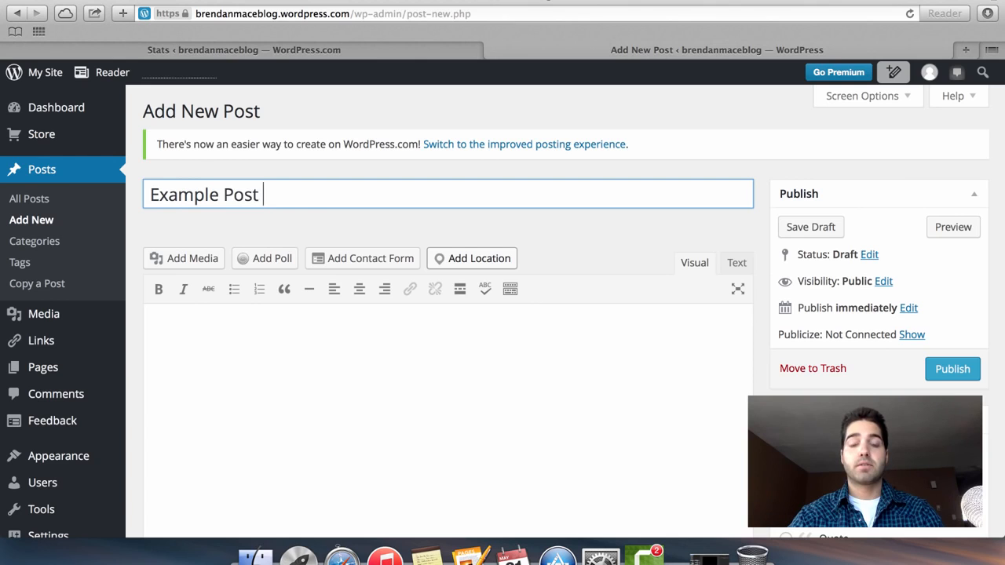
text(- Number 1)
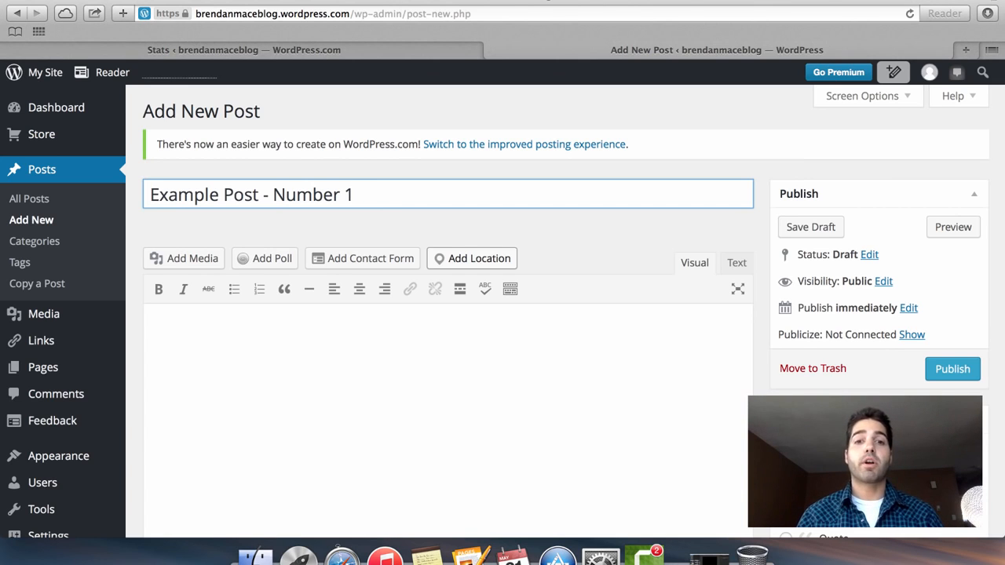
- Write "Example content...." as the first paragraph of the post body and begin a new paragraph
click(408, 473)
scroll(435, 412, down, 2)
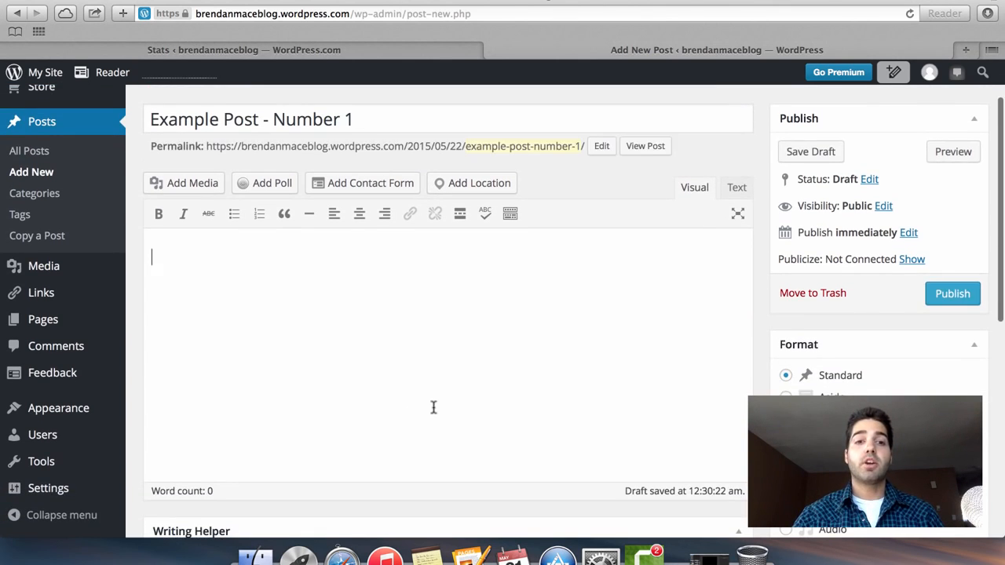
text(E)
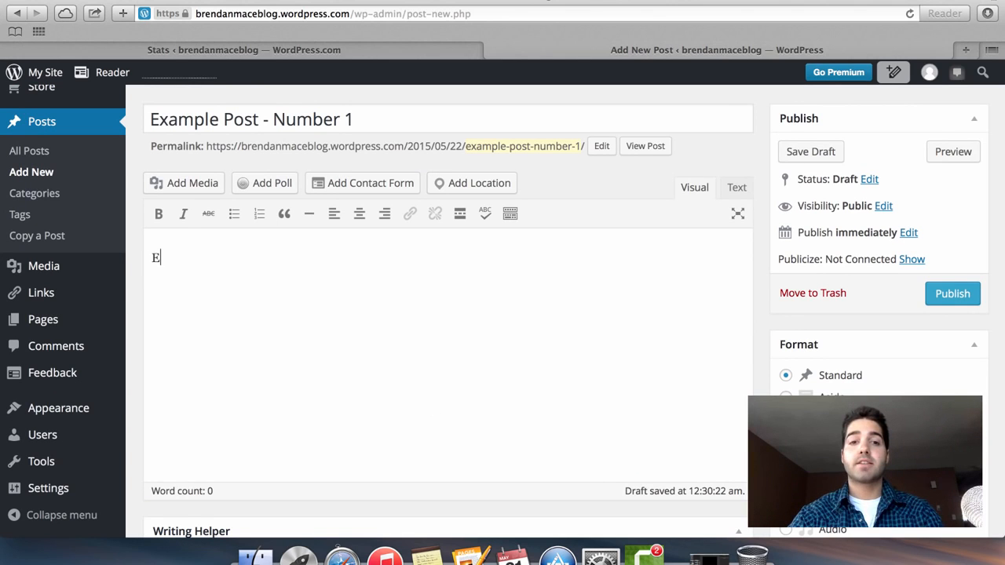
text(xample content....)
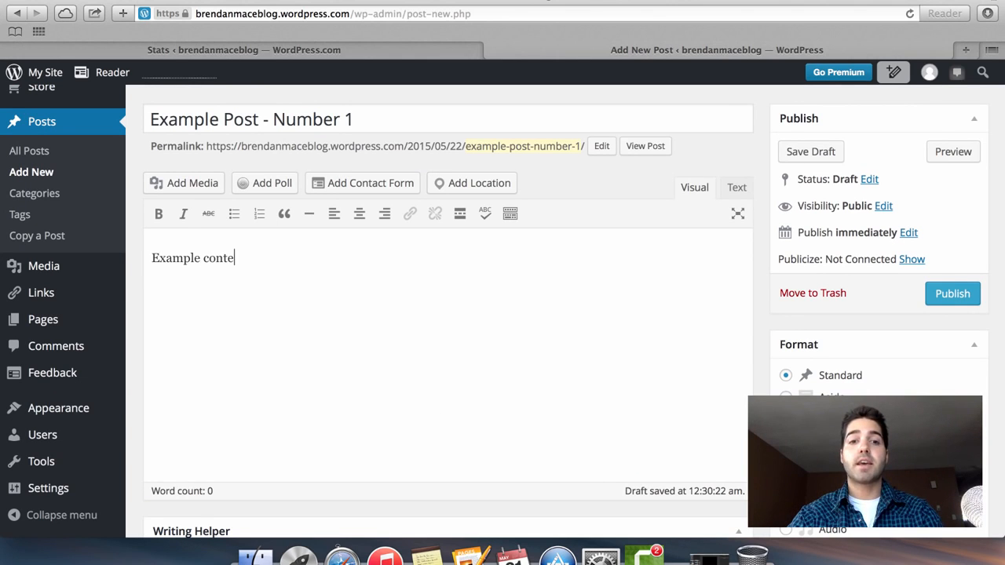
key(Return)
key(Return)
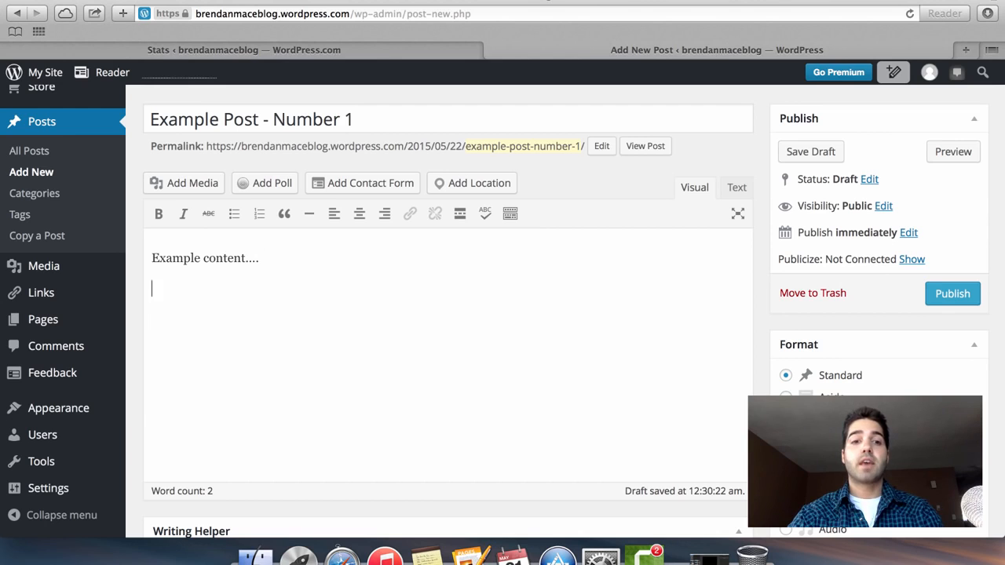
- Write the second paragraph: This is my first blog post. Will be keeping this blog fresh with loads of new content about "blue widgets."
text(This is )
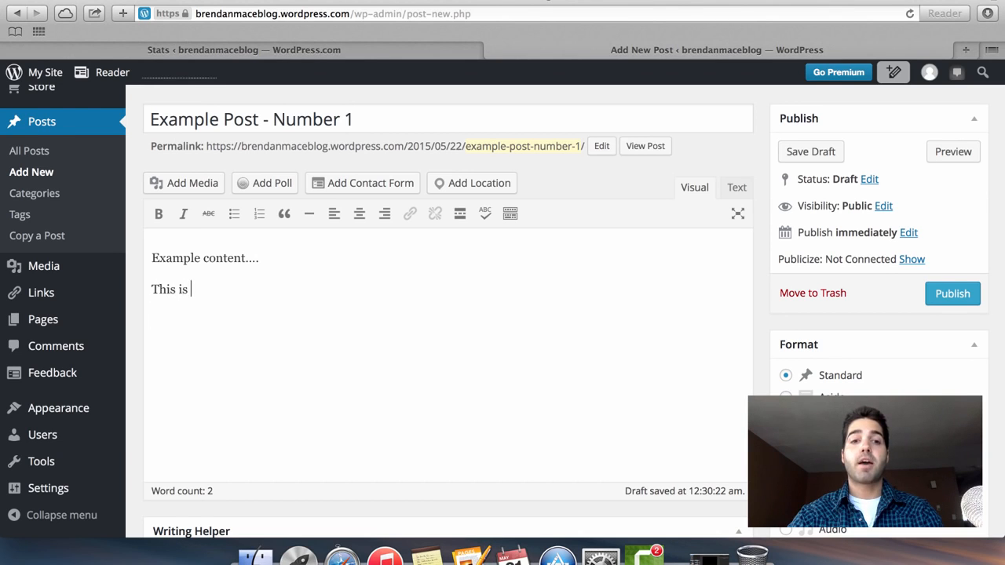
text(my first blog s)
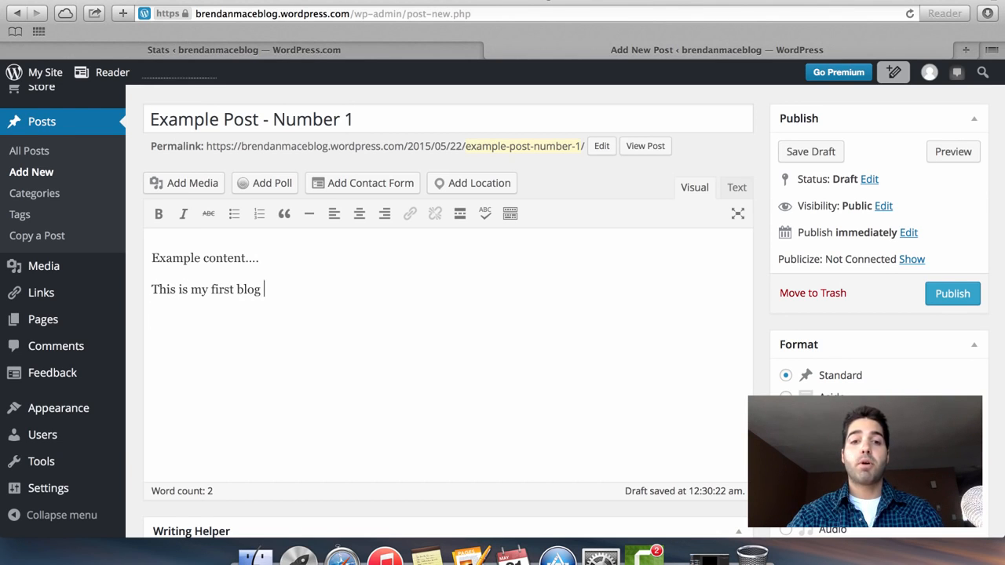
key(BackSpace)
text(post. Wi)
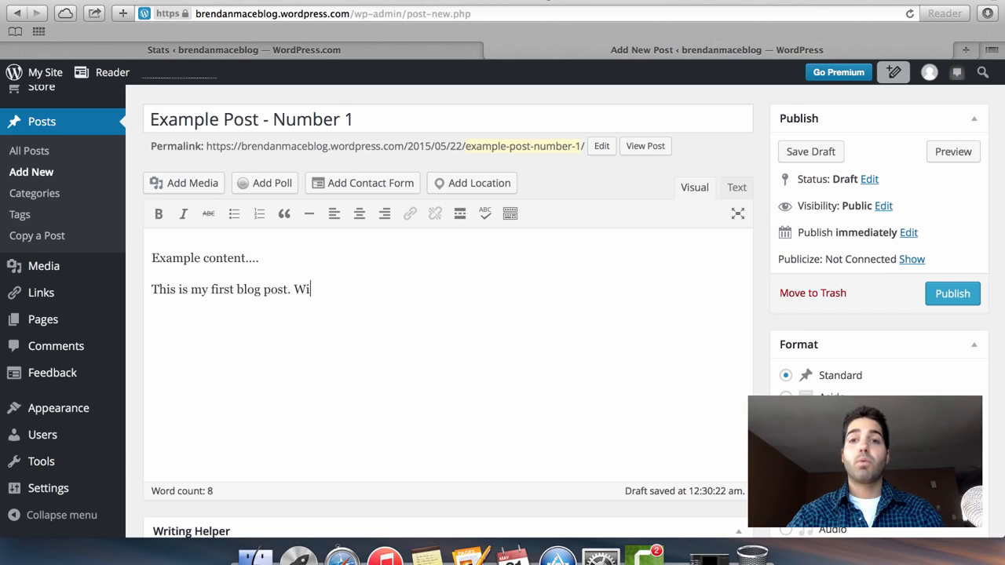
text(ll be keeping t)
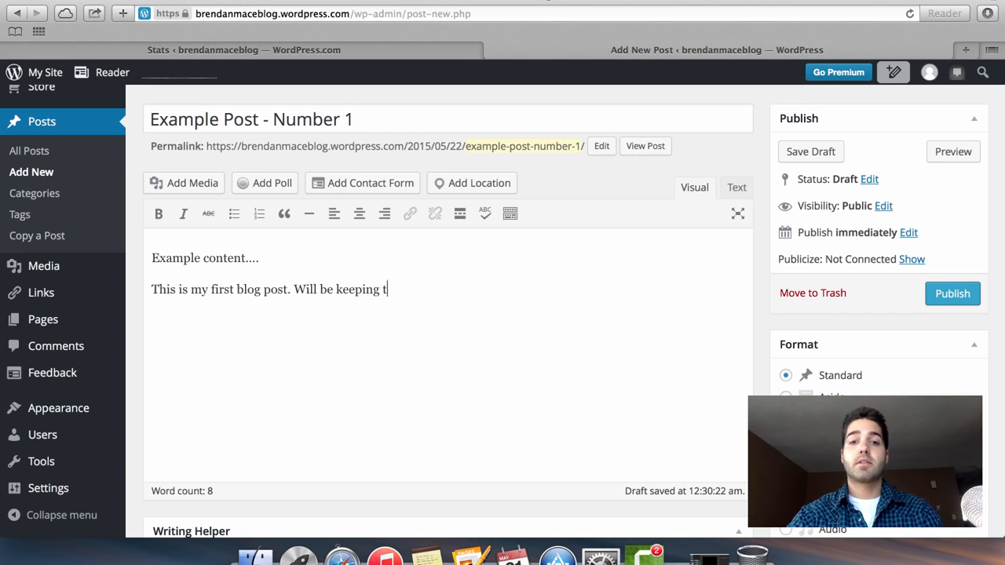
text(his blog f)
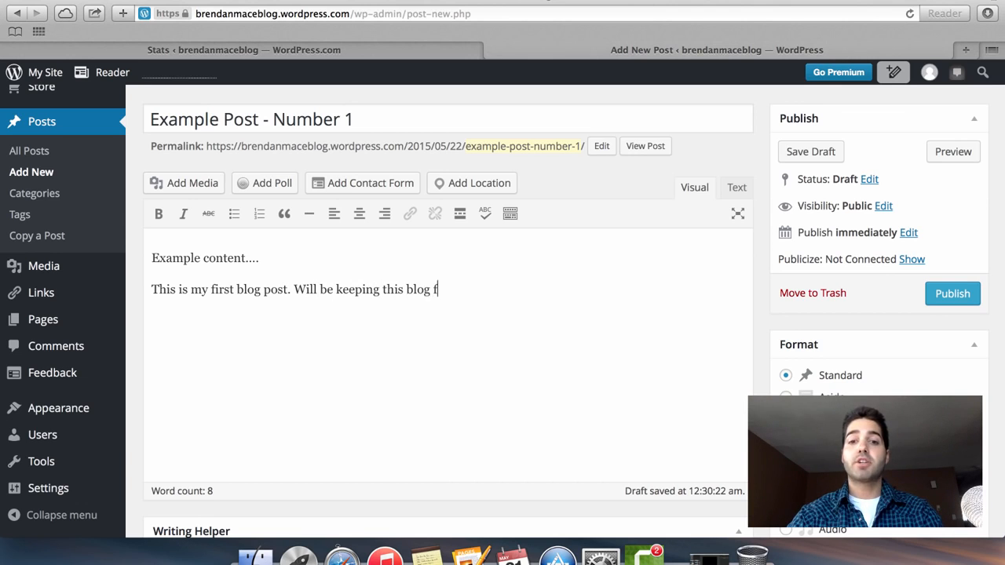
text(resh with l)
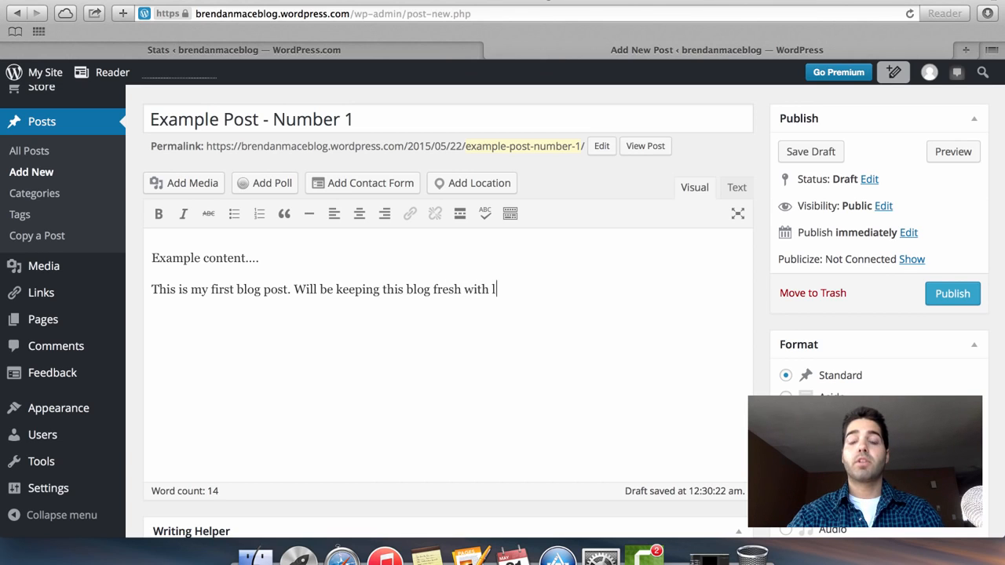
text(oads of new conet)
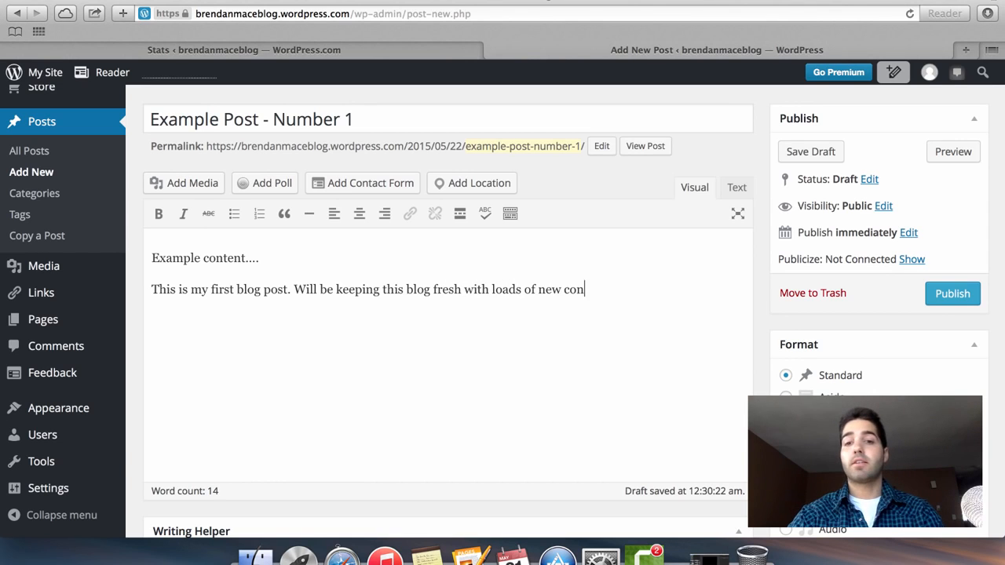
key(BackSpace)
key(BackSpace)
text(tnets)
key(BackSpace)
key(BackSpace)
key(BackSpace)
key(BackSpace)
key(BackSpace)
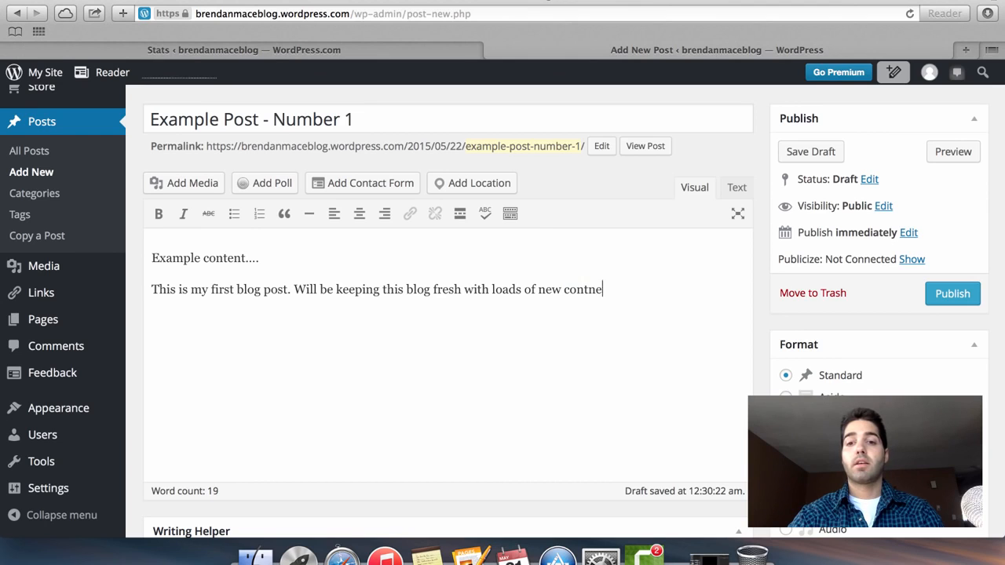
text(tent about)
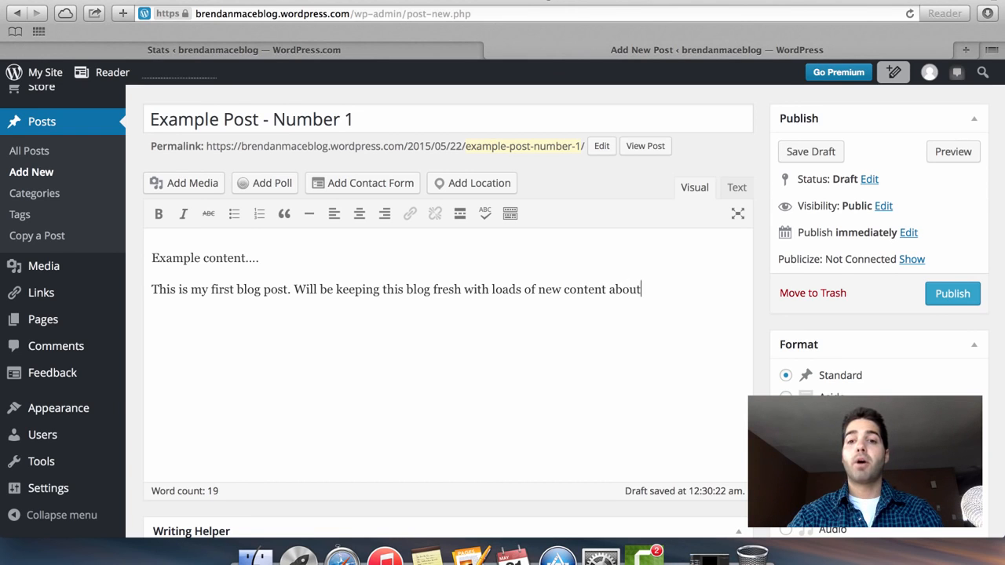
text( "blue wid)
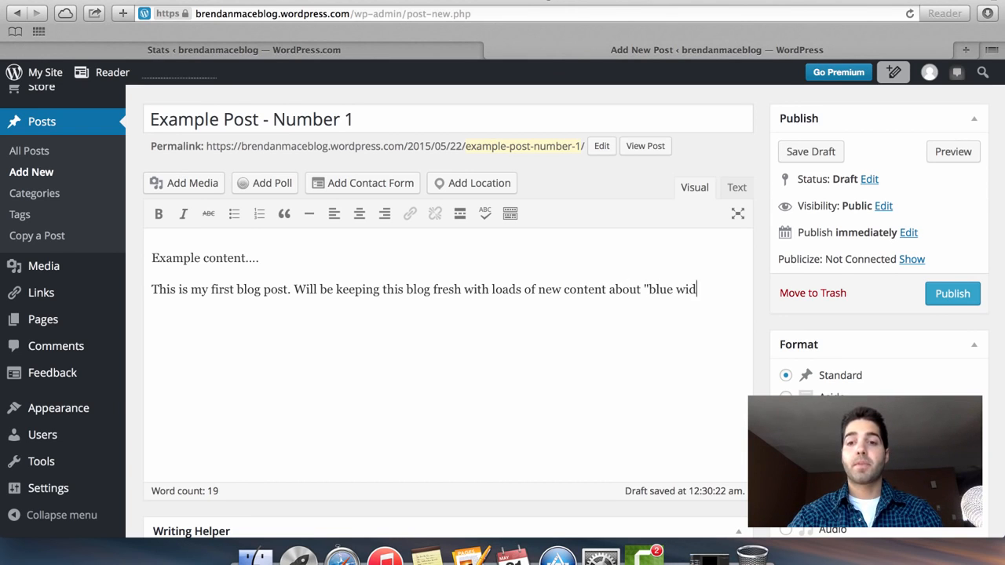
text(gets.")
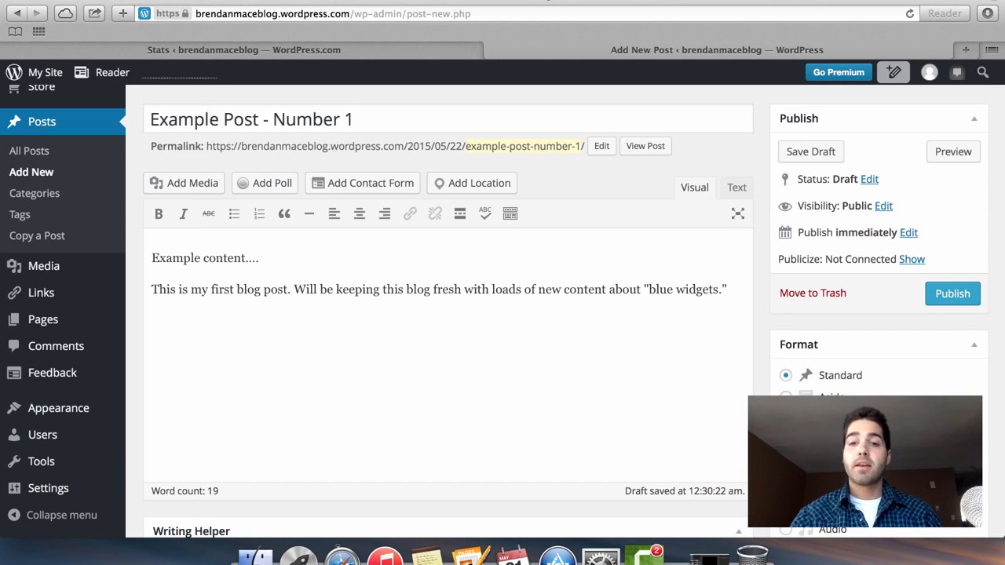
key(Return)
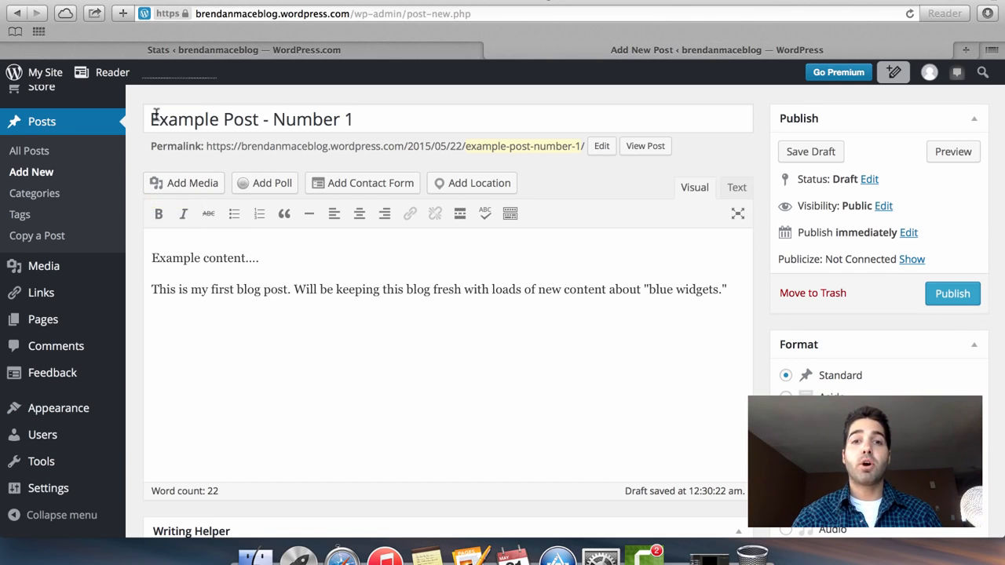
- Upload the JPEG photo of the couple from the Desktop folder as media for the post
click(189, 189)
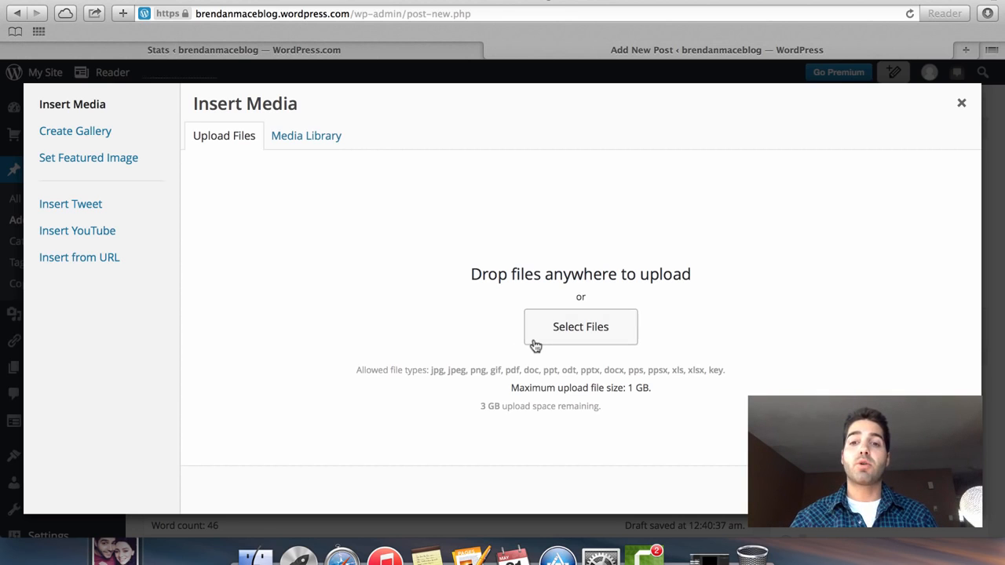
click(561, 338)
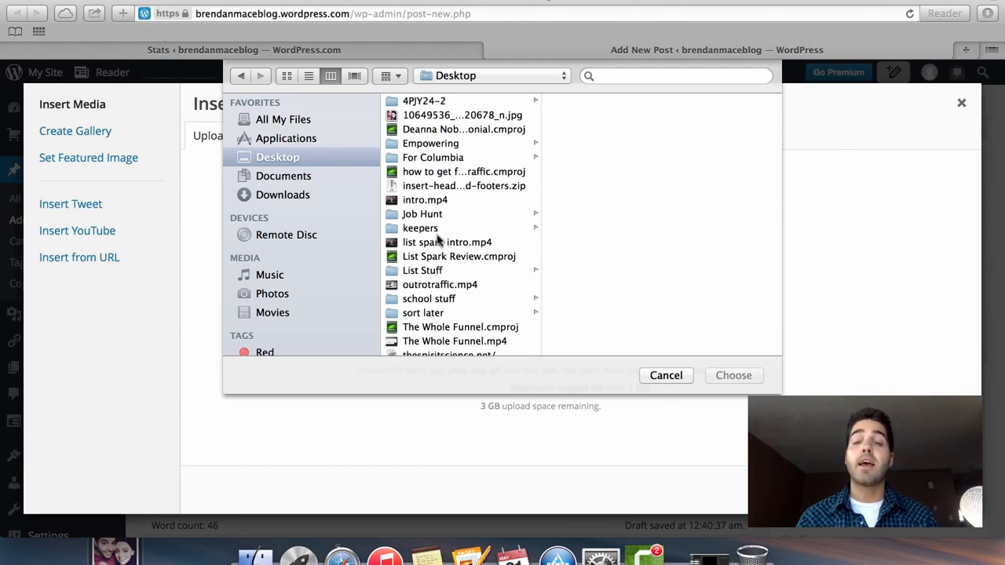
click(433, 116)
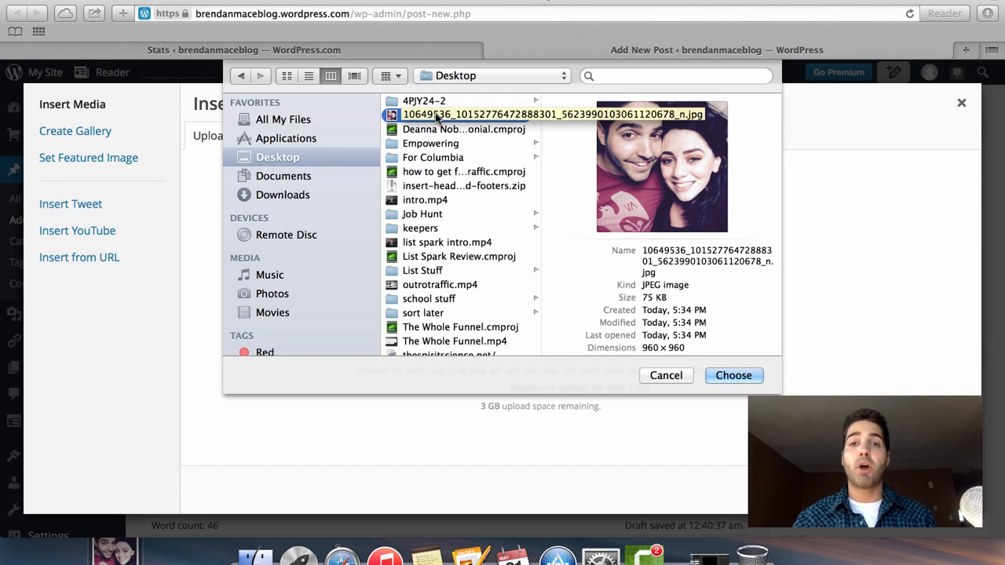
click(731, 376)
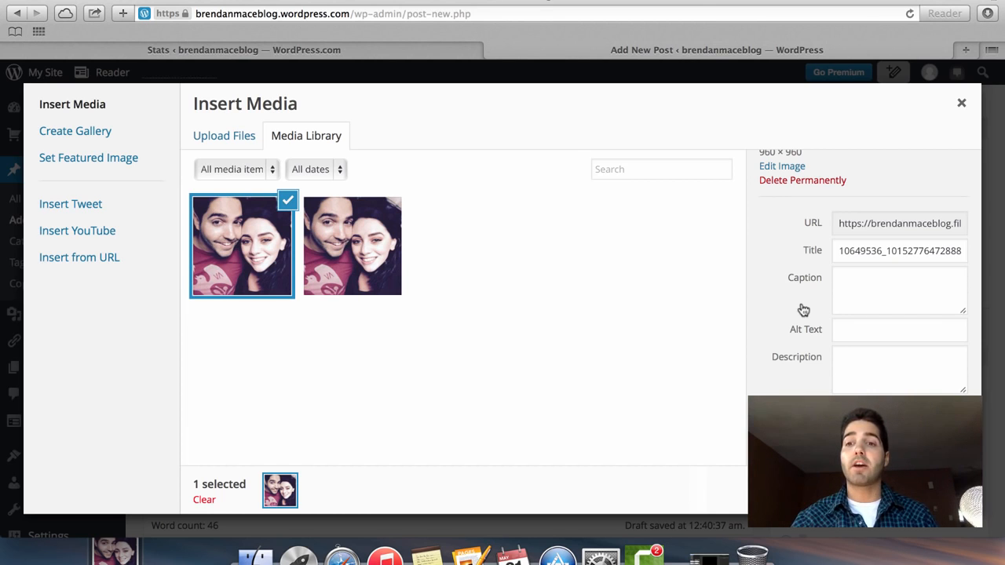
- Set the selected photo to link to None, with alignment None and size Medium – 300 × 300
scroll(802, 308, down, 3)
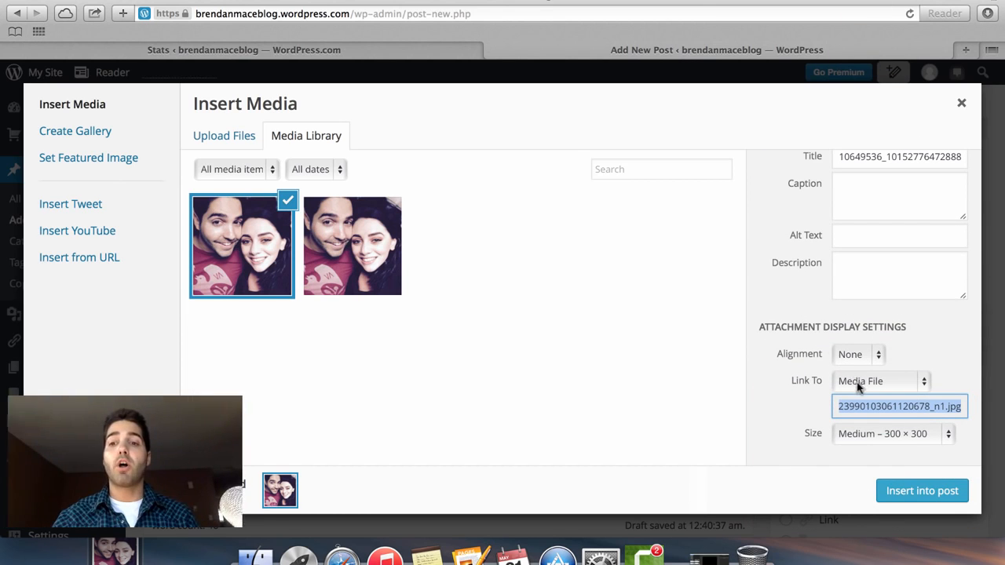
click(833, 383)
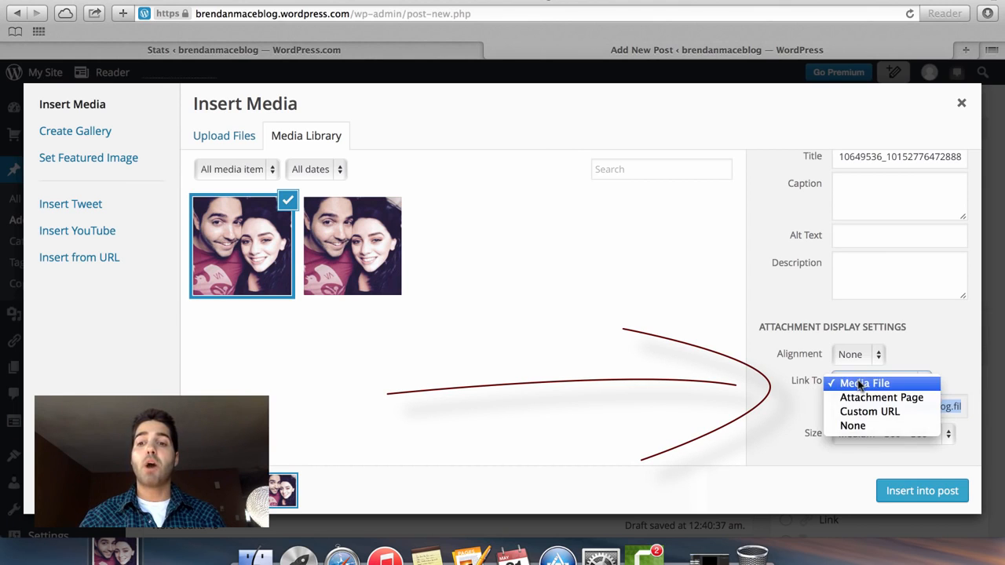
click(858, 425)
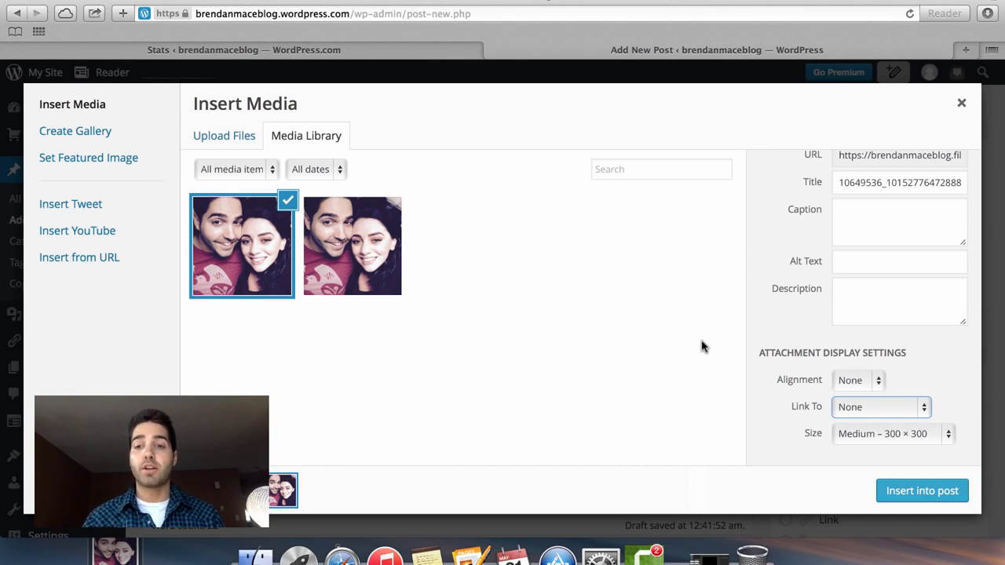
click(859, 383)
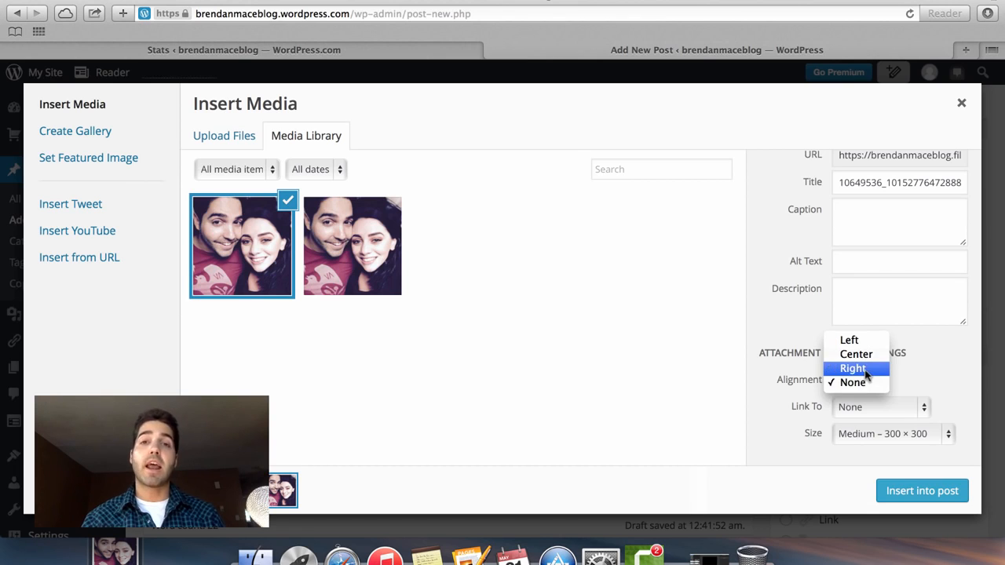
click(754, 364)
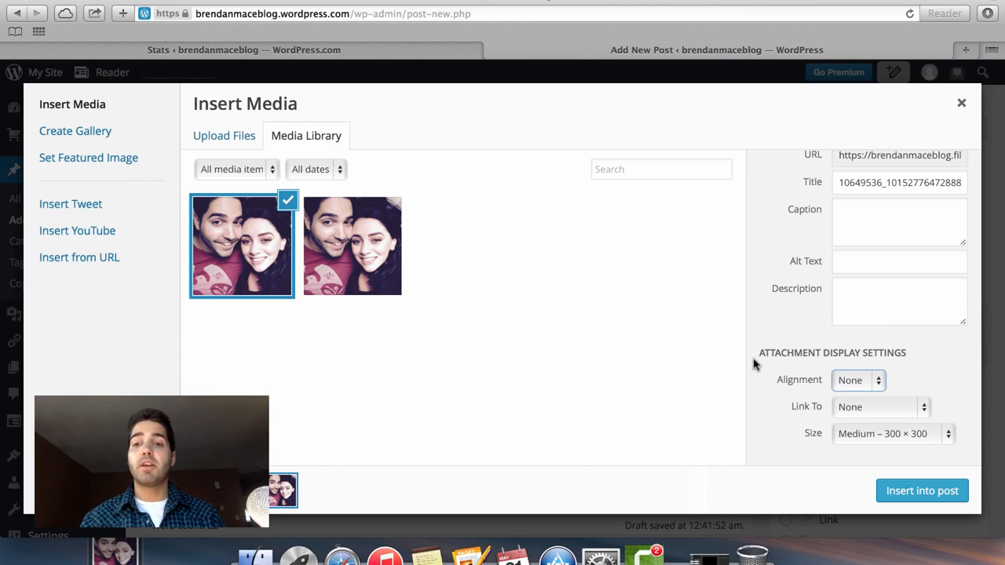
click(842, 437)
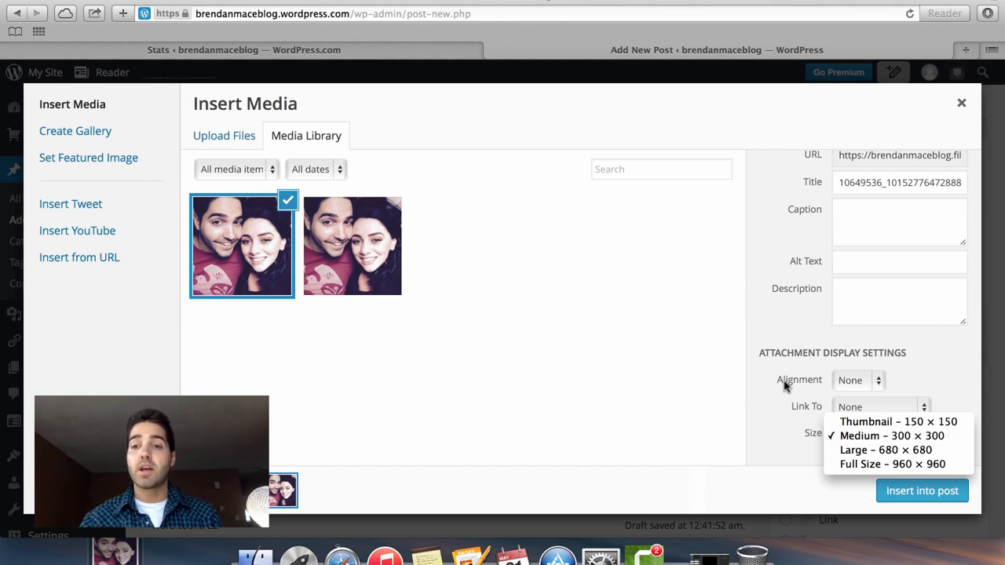
click(876, 442)
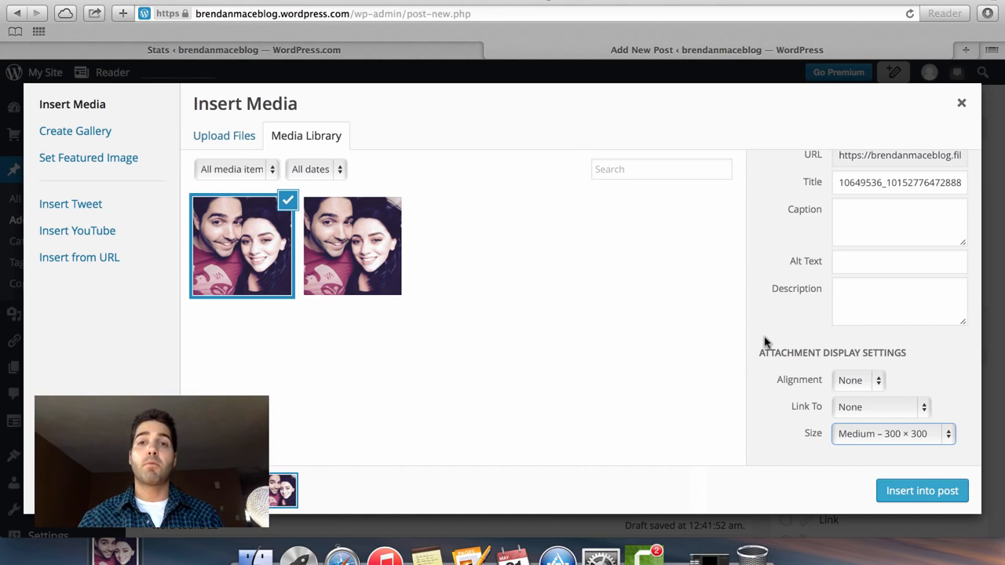
- Replace the selected photo's title with "Vacations and Travel"
scroll(792, 290, up, 2)
scroll(792, 291, up, 2)
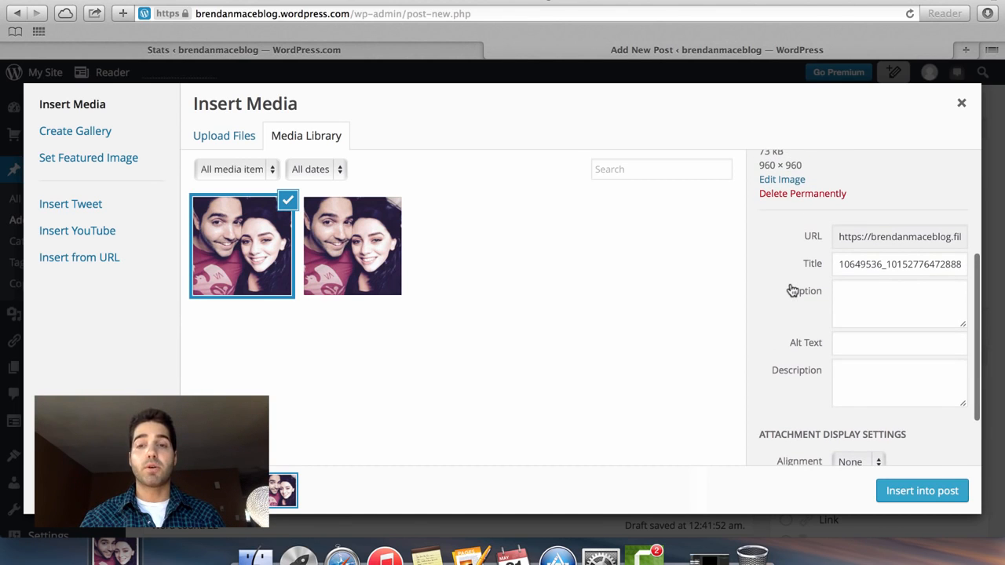
double_click(867, 264)
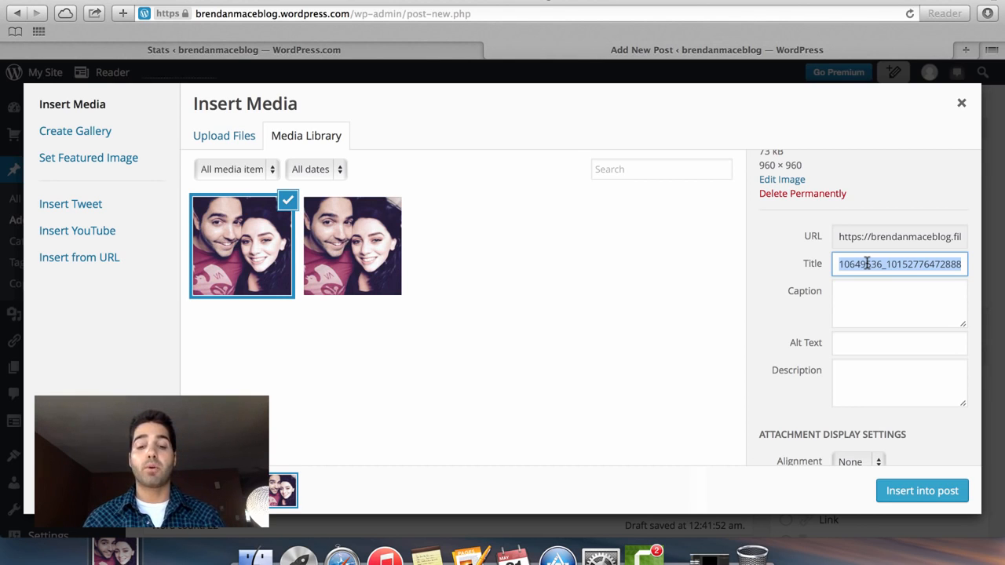
text(Vac)
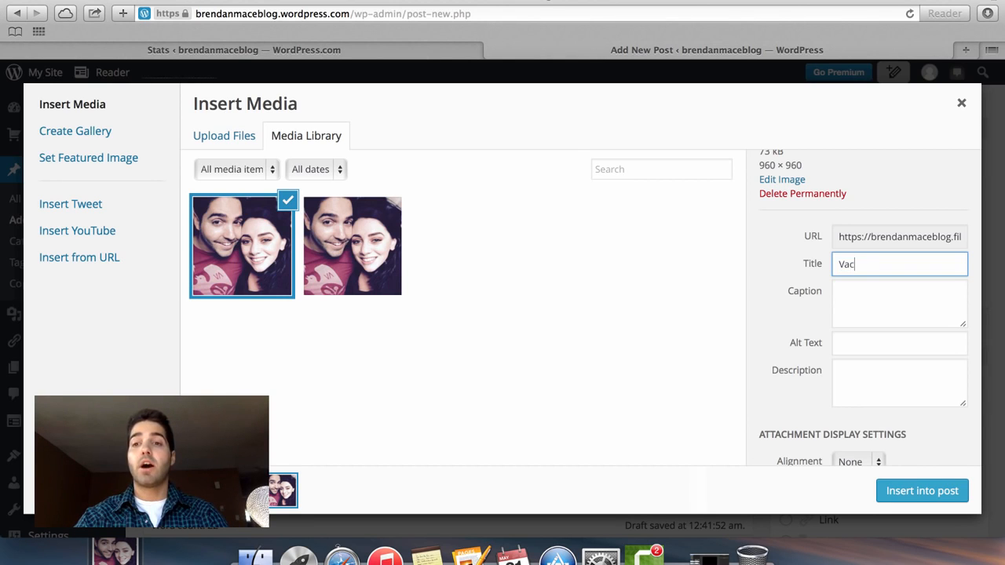
key(BackSpace)
key(BackSpace)
text(actions )
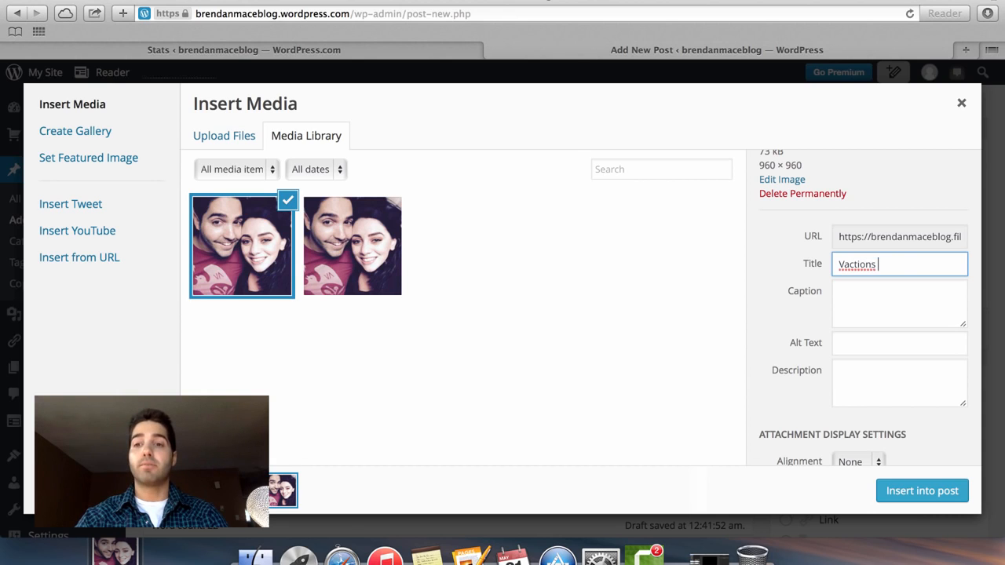
text(and)
key(BackSpace)
key(BackSpace)
key(BackSpace)
key(BackSpace)
key(BackSpace)
key(BackSpace)
key(BackSpace)
key(BackSpace)
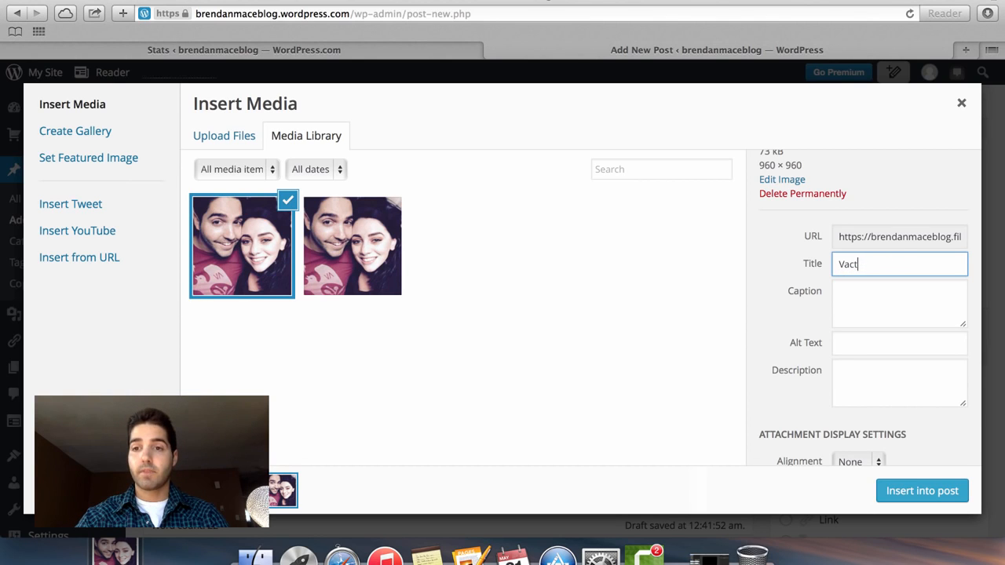
key(BackSpace)
text(ations and T)
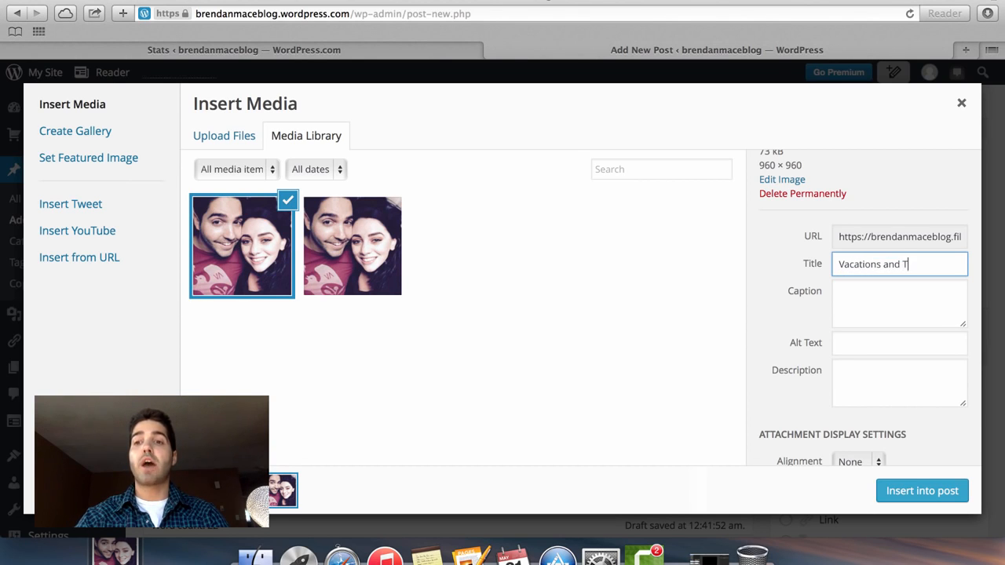
text(ravel)
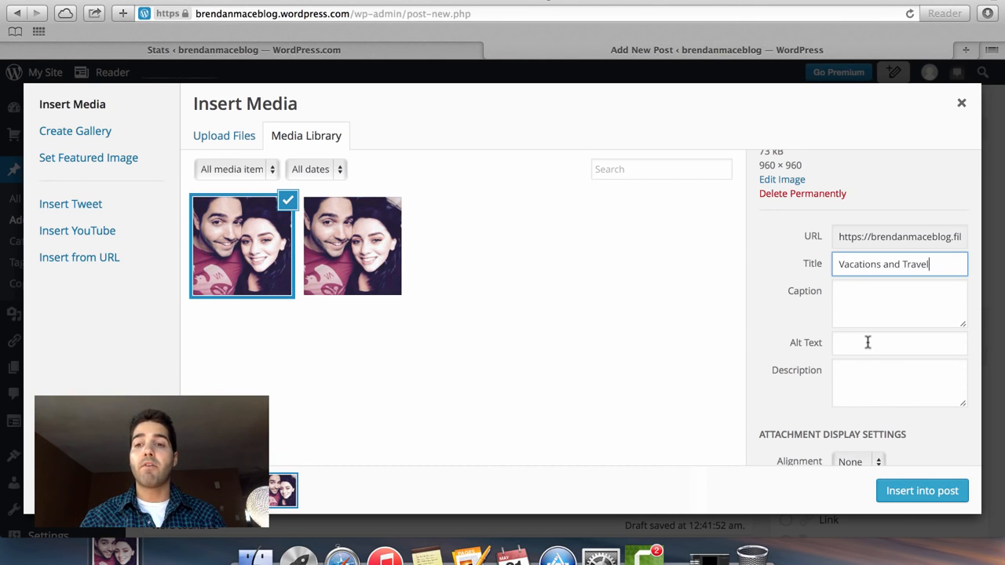
- Insert the selected photo into the post below the second paragraph
scroll(866, 341, down, 3)
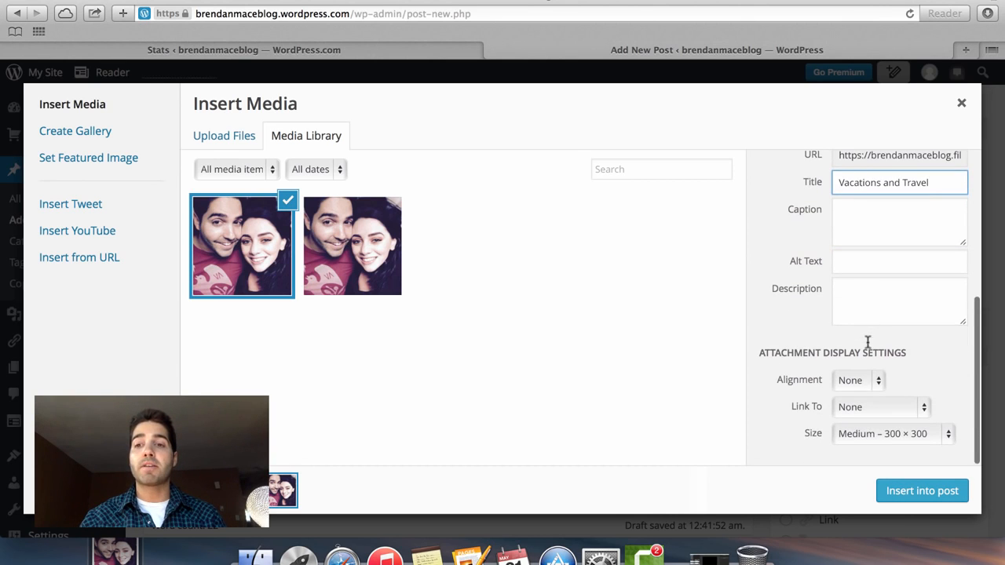
click(926, 496)
scroll(554, 423, down, 2)
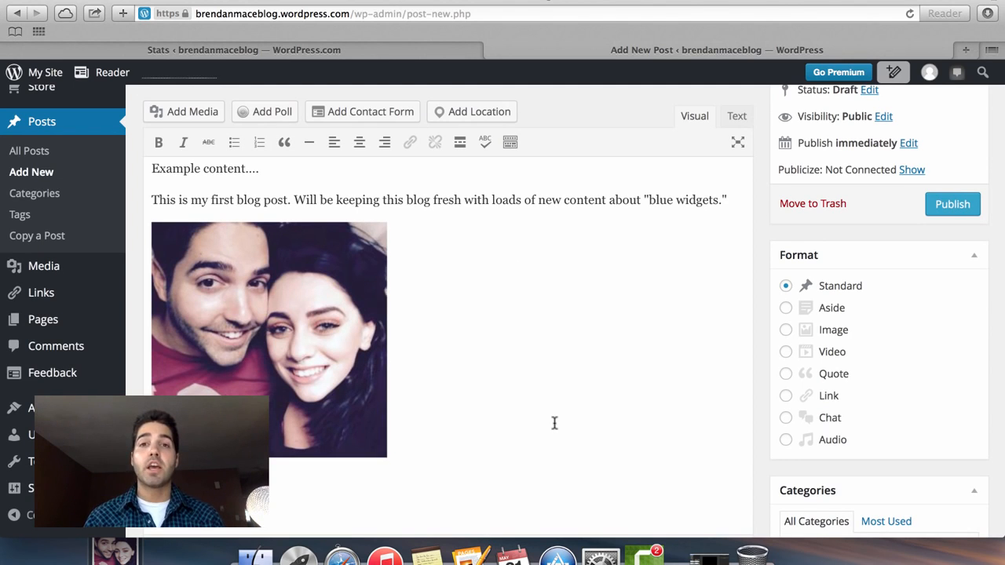
- Add a paragraph below the photo describing the couple and hoping readers like the coming weeks' posts, and begin a new line after it
scroll(555, 423, down, 1)
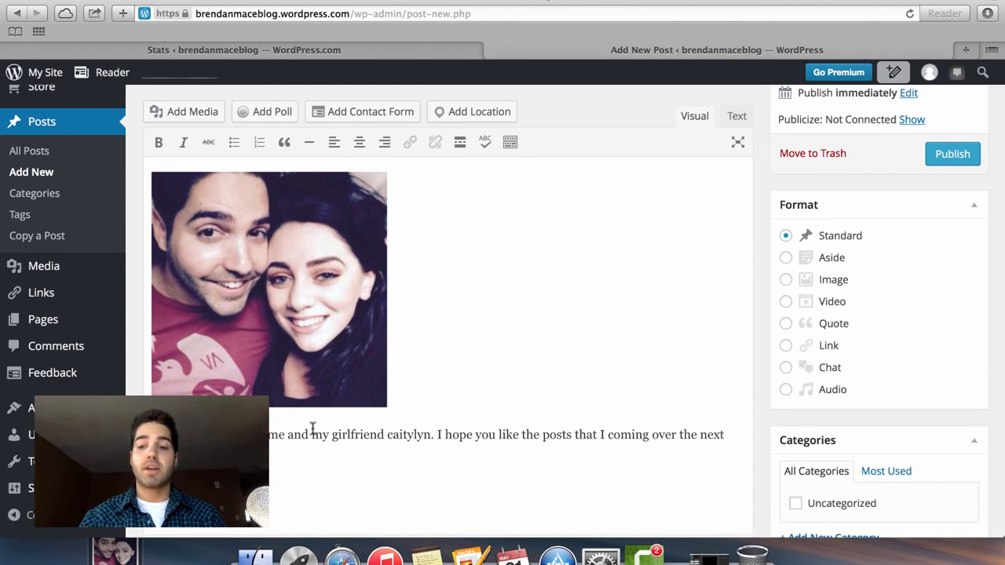
scroll(312, 430, down, 2)
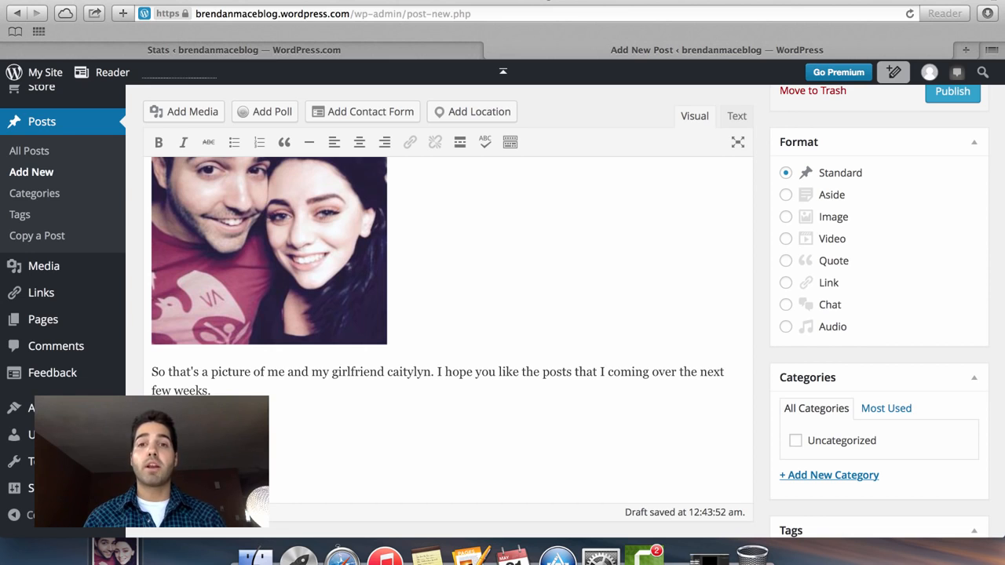
key(Return)
text(...)
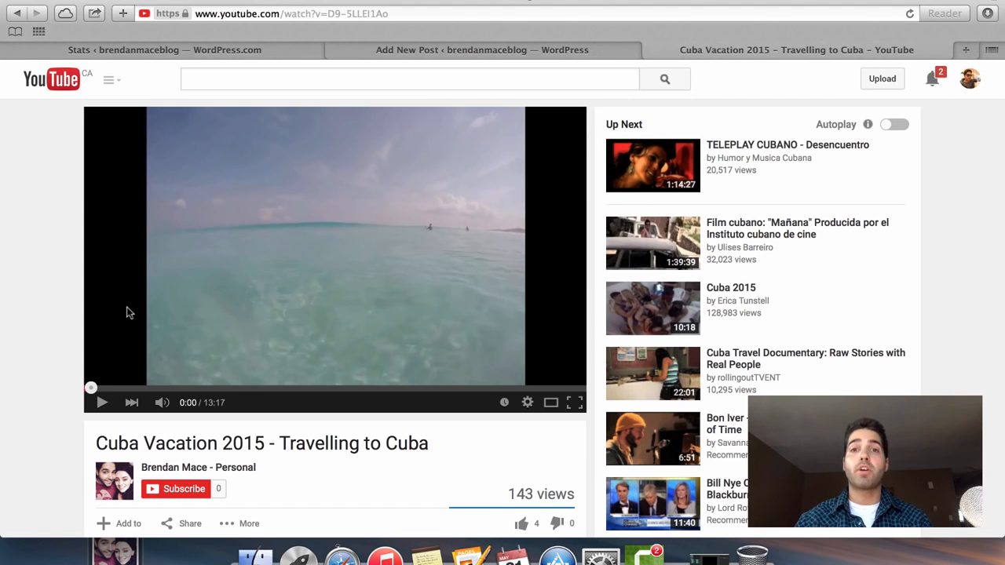
- Open the embed code of the YouTube video "Cuba Vacation 2015 - Travelling to Cuba" from its sharing options
scroll(128, 312, down, 3)
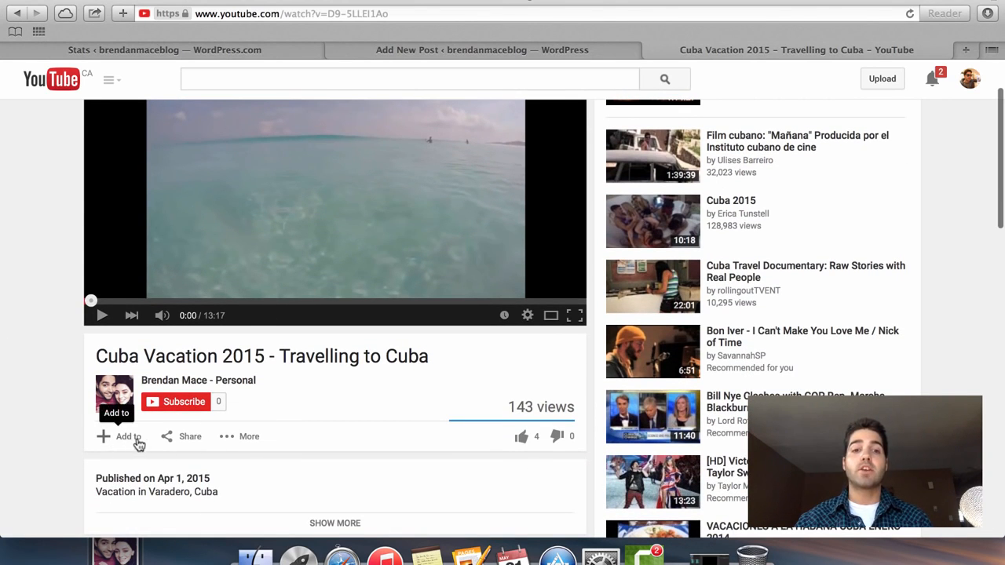
click(182, 441)
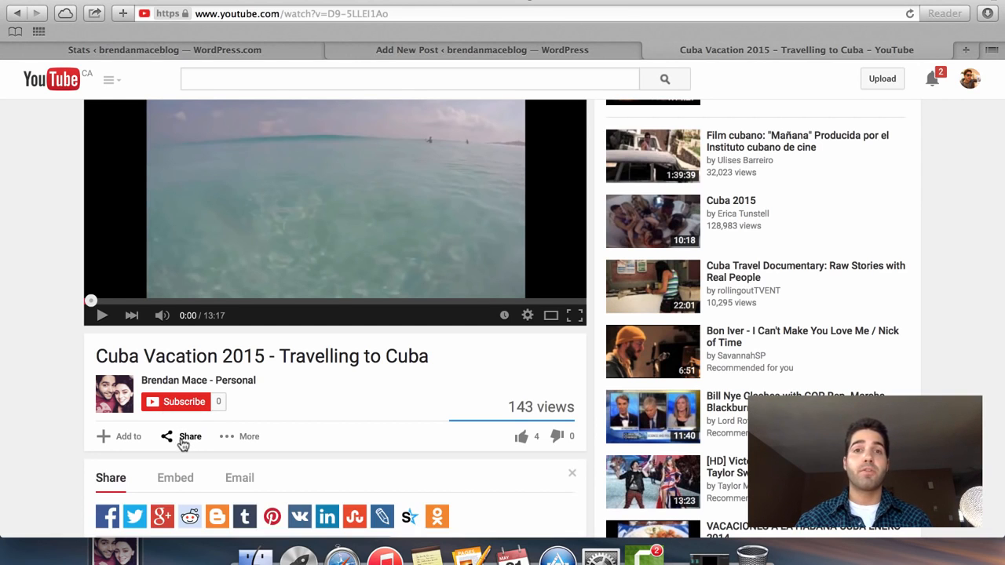
scroll(24, 423, down, 2)
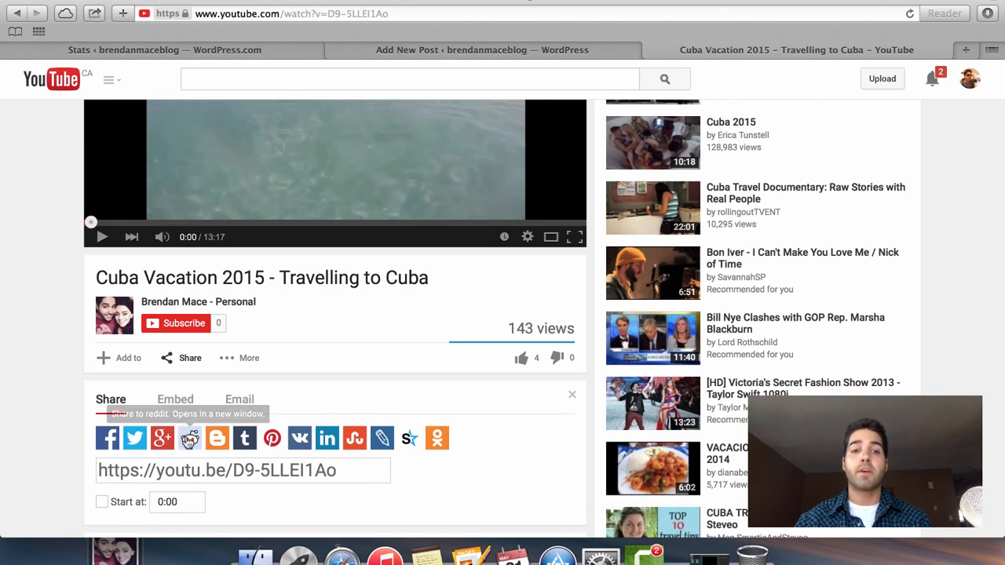
click(176, 402)
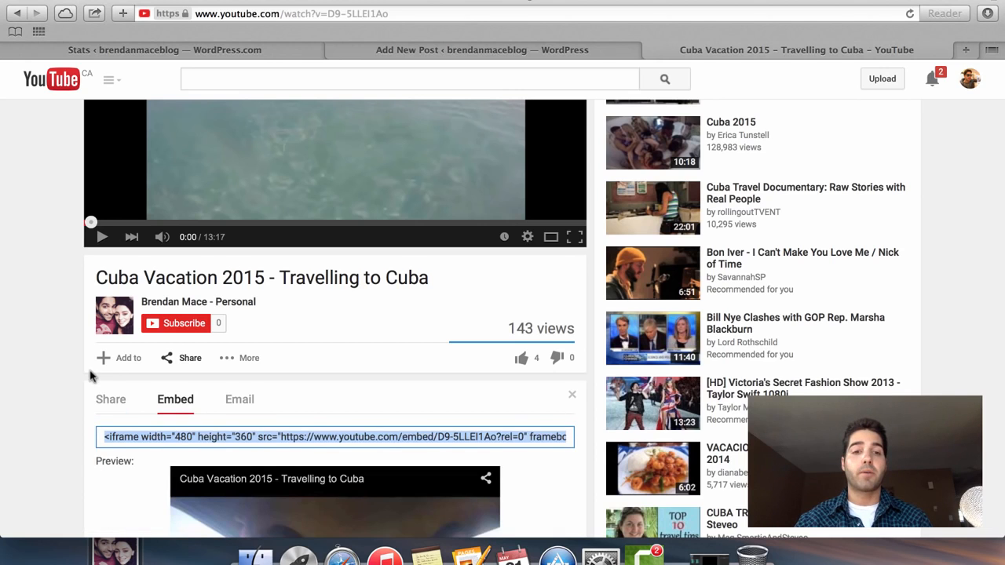
- Examine the embed preview and player options, collapsing and re-expanding the extra settings
scroll(90, 373, down, 1)
scroll(70, 347, up, 1)
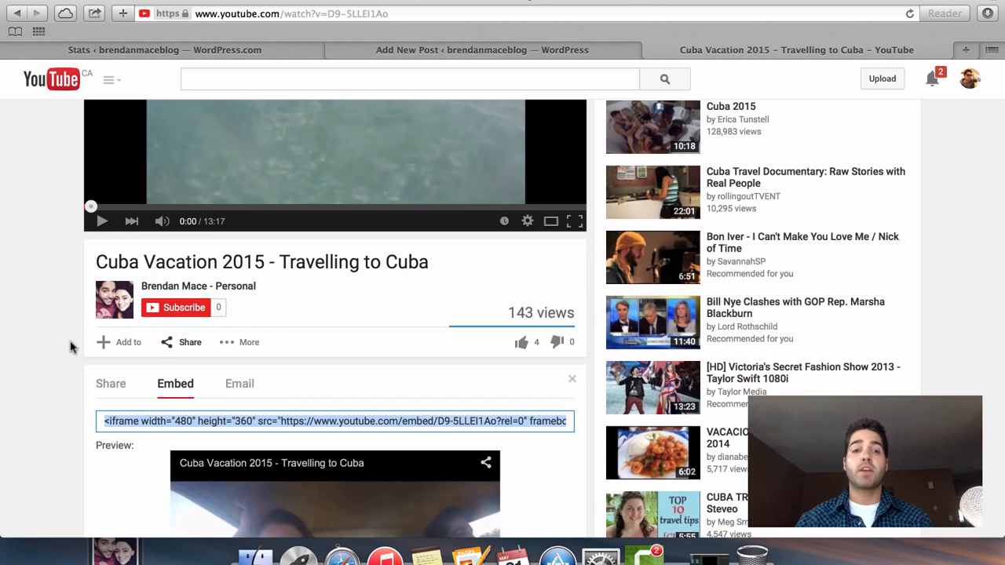
scroll(70, 347, down, 3)
scroll(113, 287, down, 5)
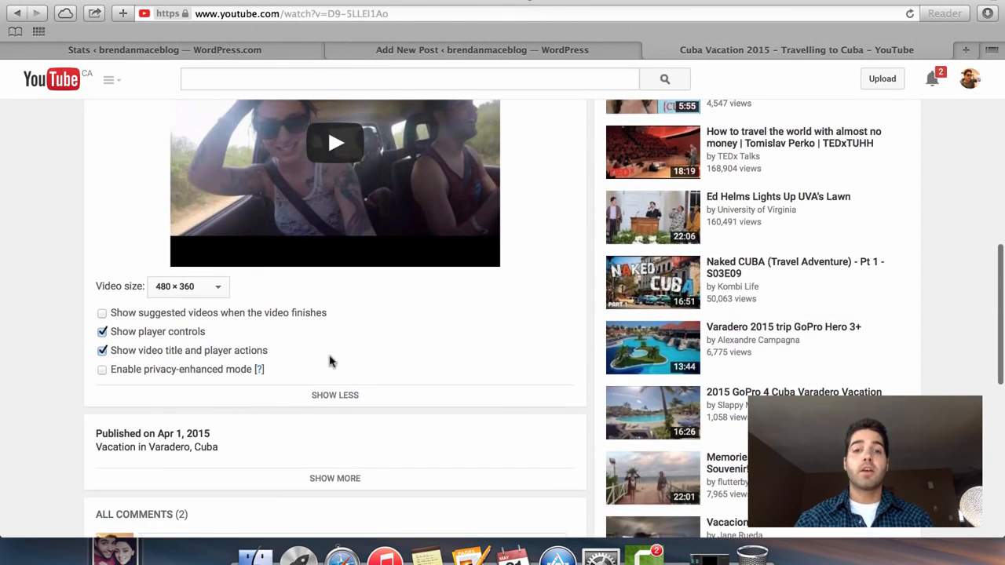
click(318, 399)
scroll(149, 455, up, 4)
scroll(145, 259, up, 2)
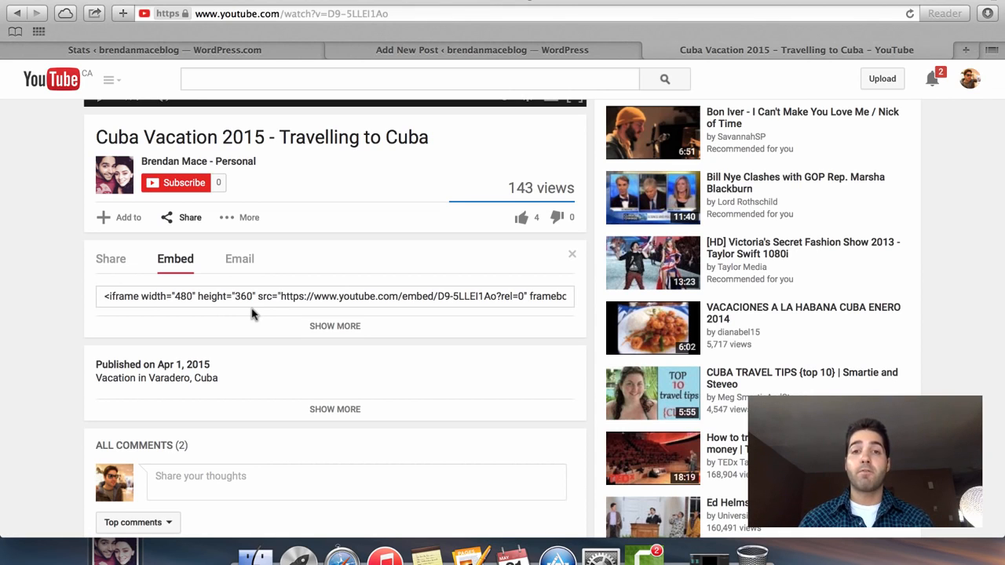
click(333, 326)
- Set the embedded video's size to 640 × 480
scroll(148, 299, down, 5)
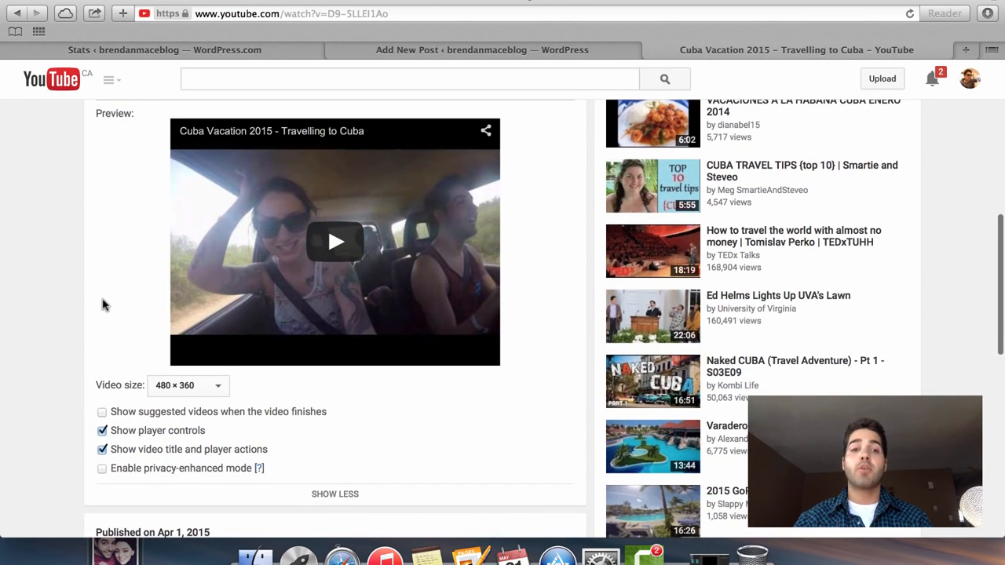
scroll(103, 305, down, 1)
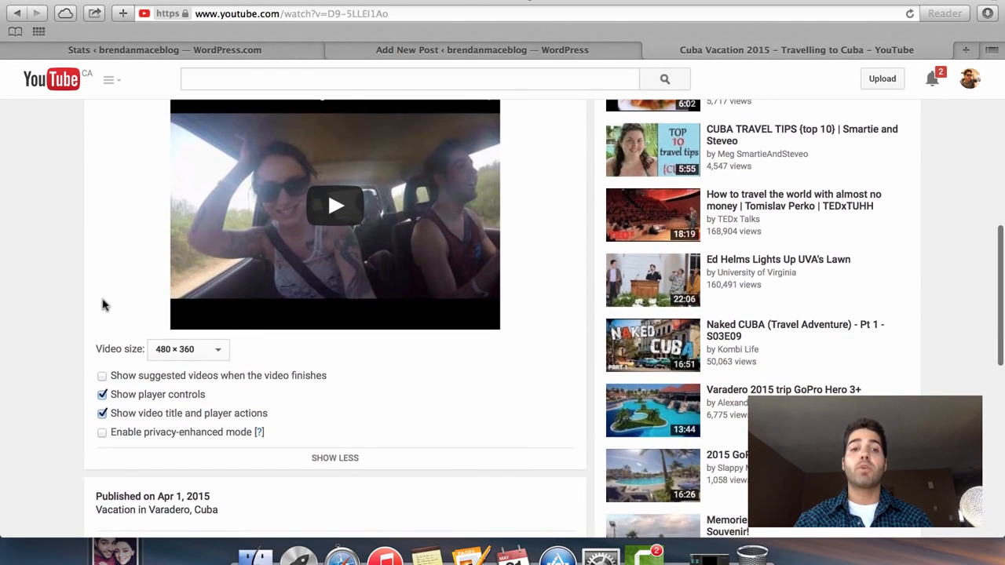
click(174, 351)
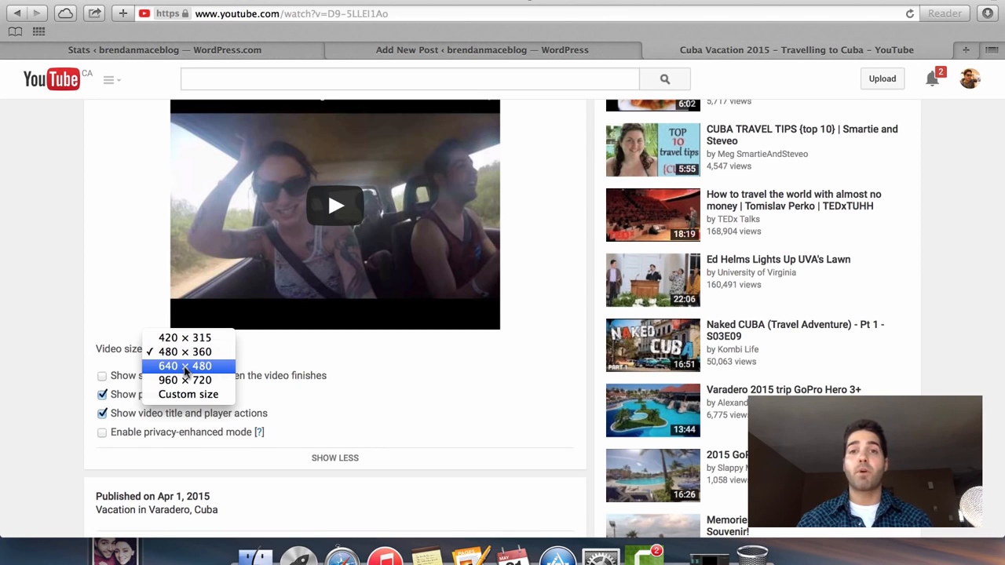
click(186, 370)
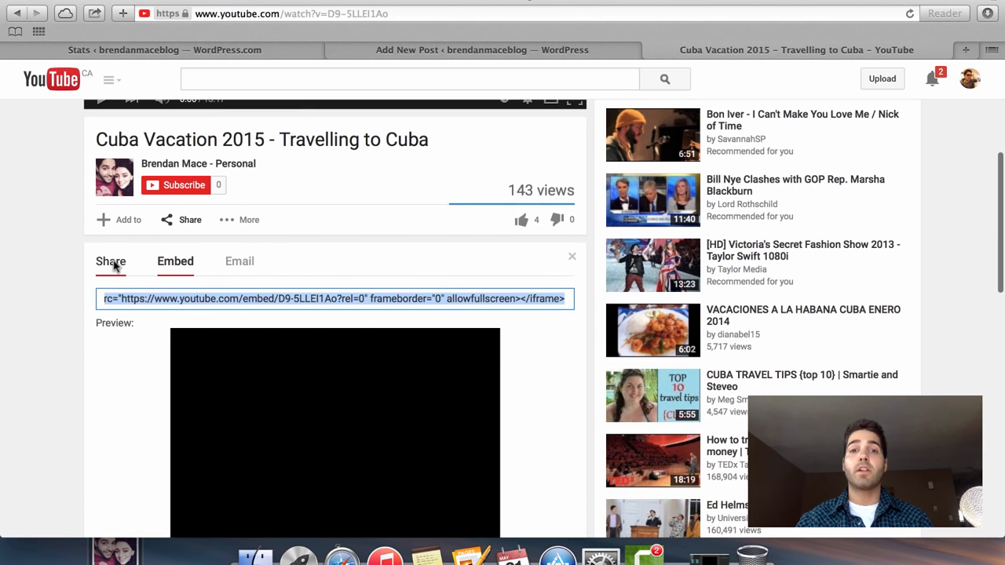
- Try showing suggested videos when the embedded video finishes, and turn that option off again
scroll(131, 370, down, 3)
scroll(130, 370, down, 3)
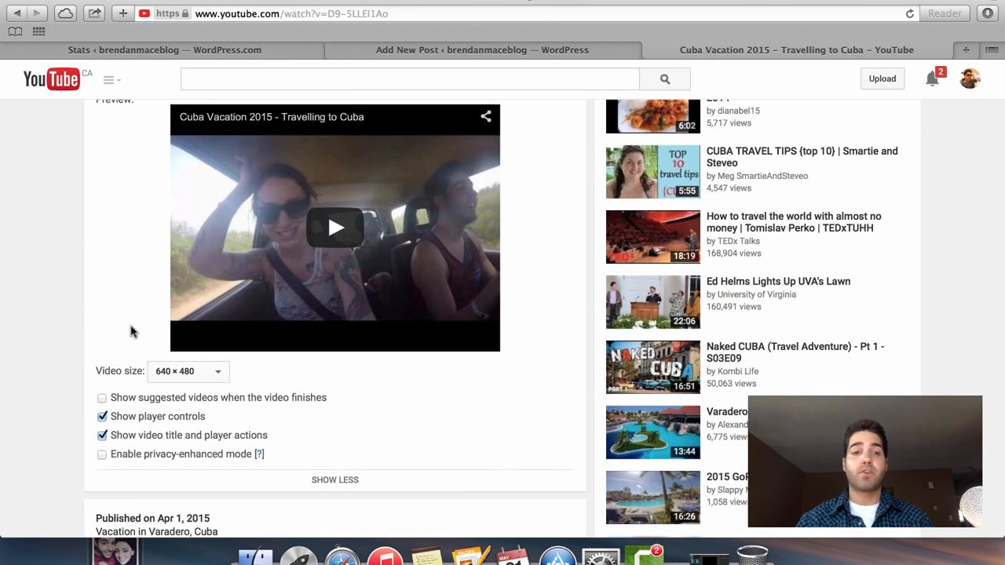
scroll(130, 331, down, 1)
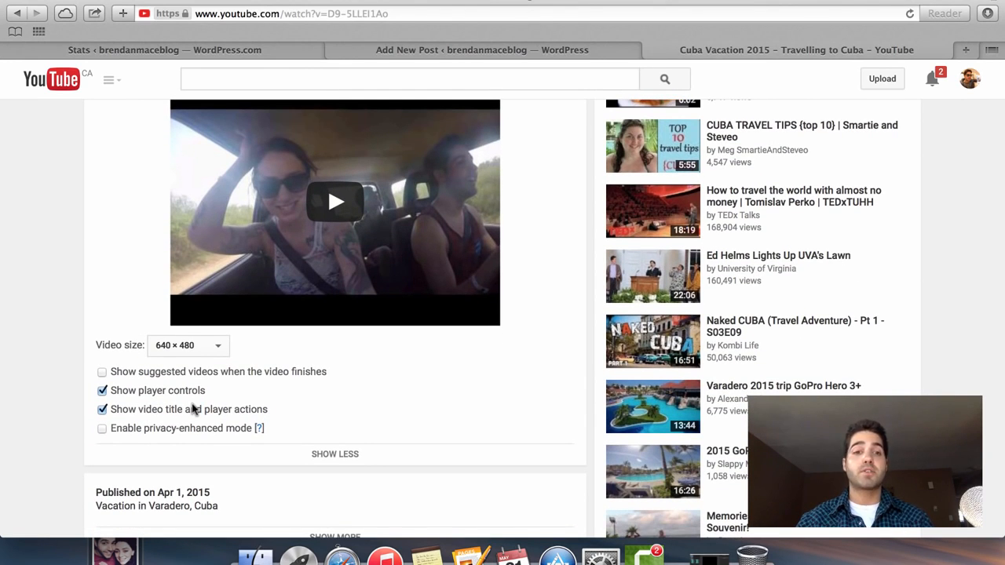
scroll(192, 409, down, 1)
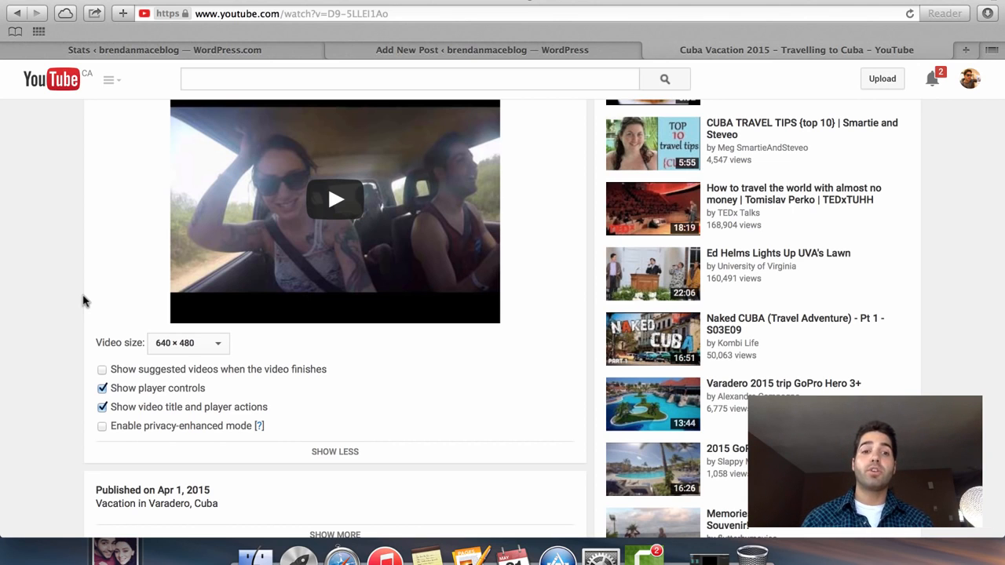
click(102, 372)
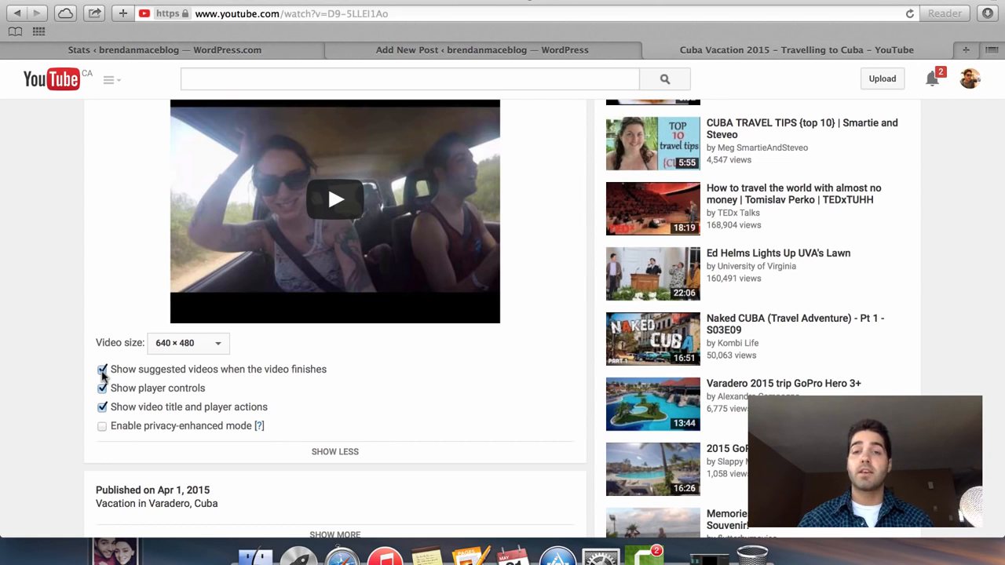
click(102, 370)
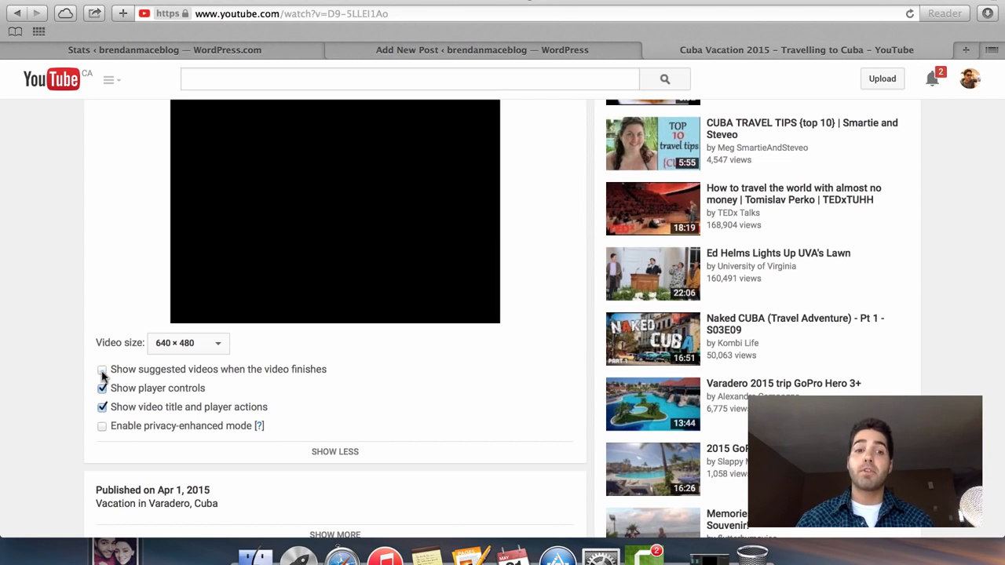
- Copy the full iframe embed code of the "Cuba Vacation 2015 - Travelling to Cuba" video
scroll(78, 332, up, 1)
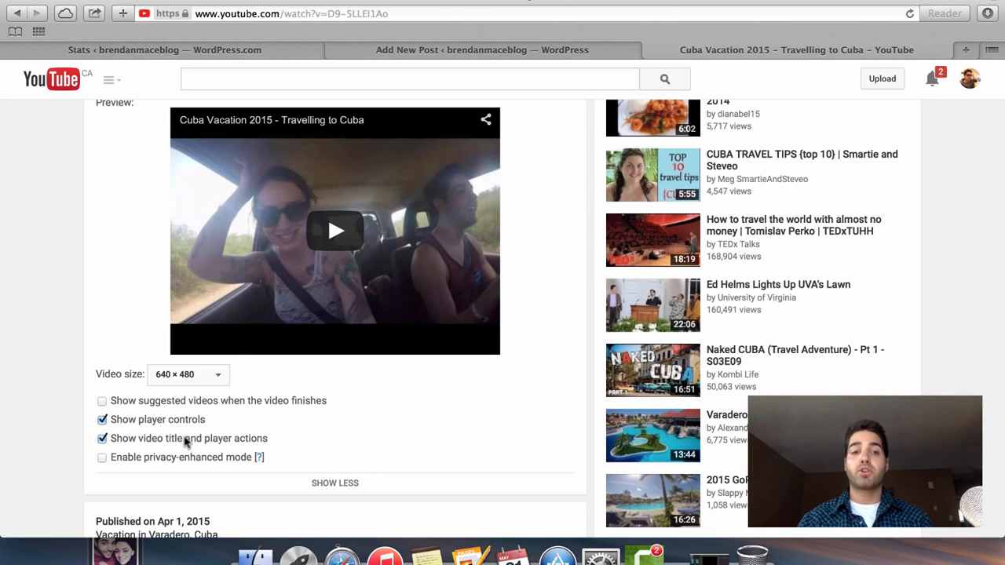
scroll(144, 327, up, 3)
scroll(230, 226, down, 2)
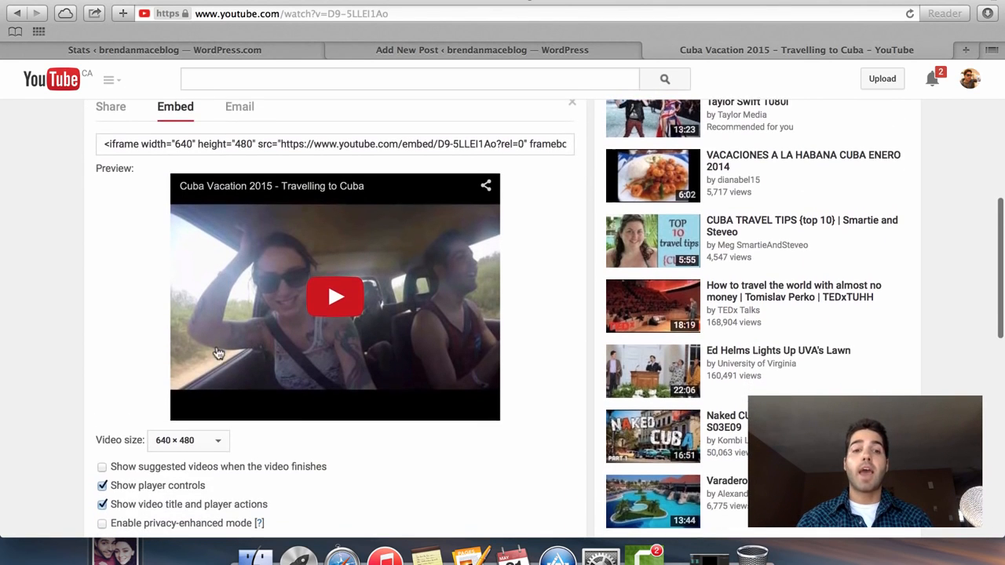
scroll(219, 291, up, 2)
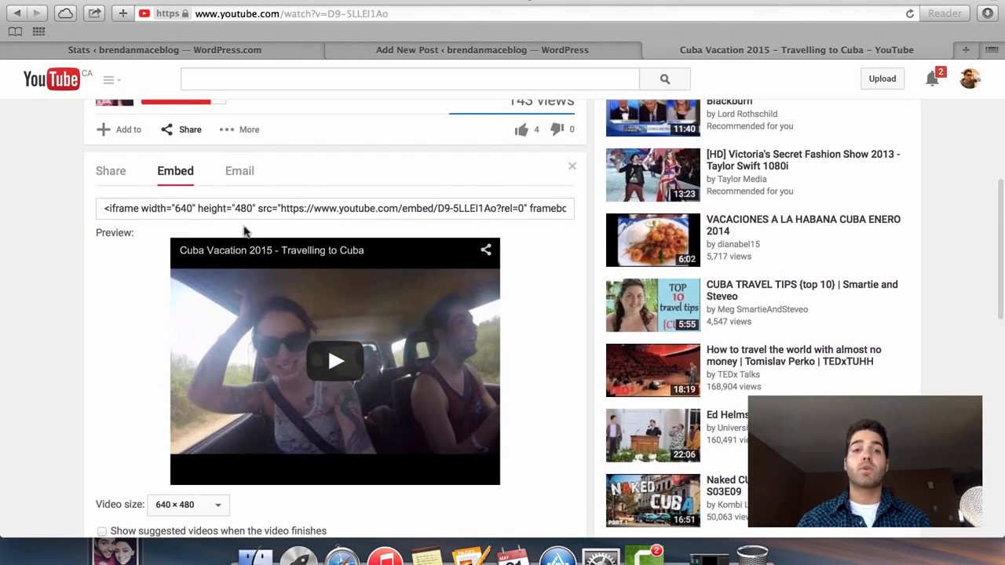
click(264, 209)
key(super+c)
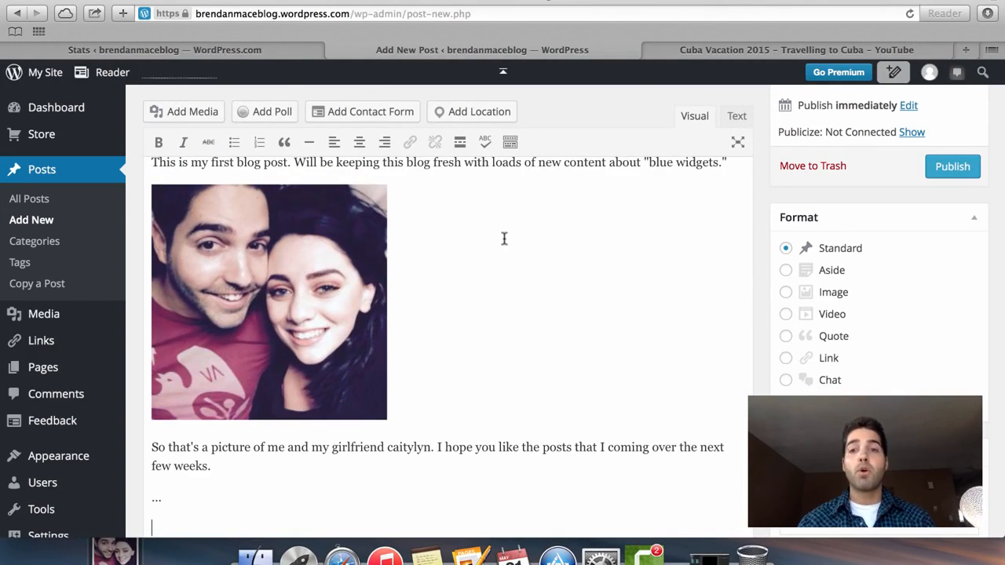
- Try pasting the iframe embed code at the end of the post in the visual editor, and delete it again
scroll(504, 238, down, 1)
key(super+v)
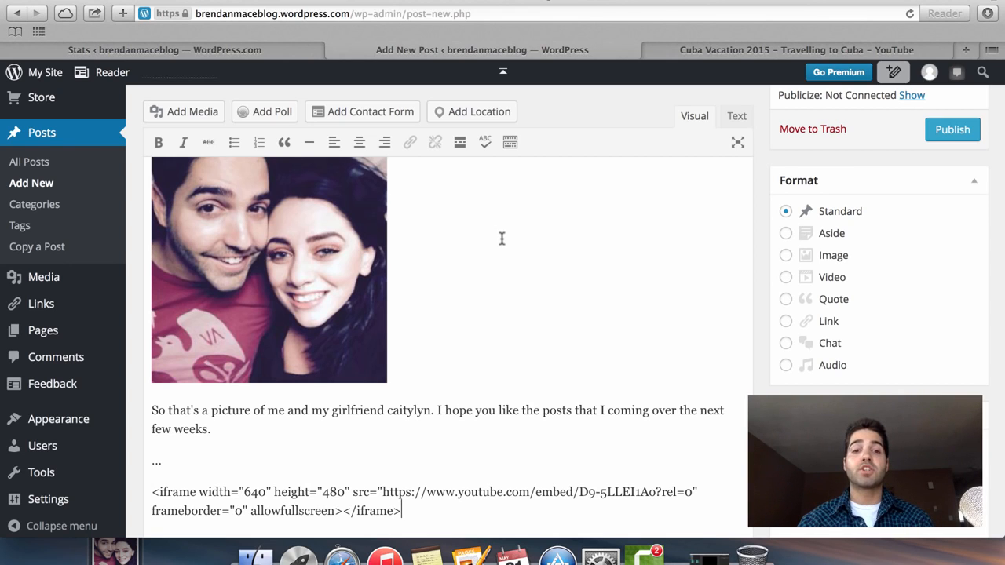
scroll(447, 493, down, 2)
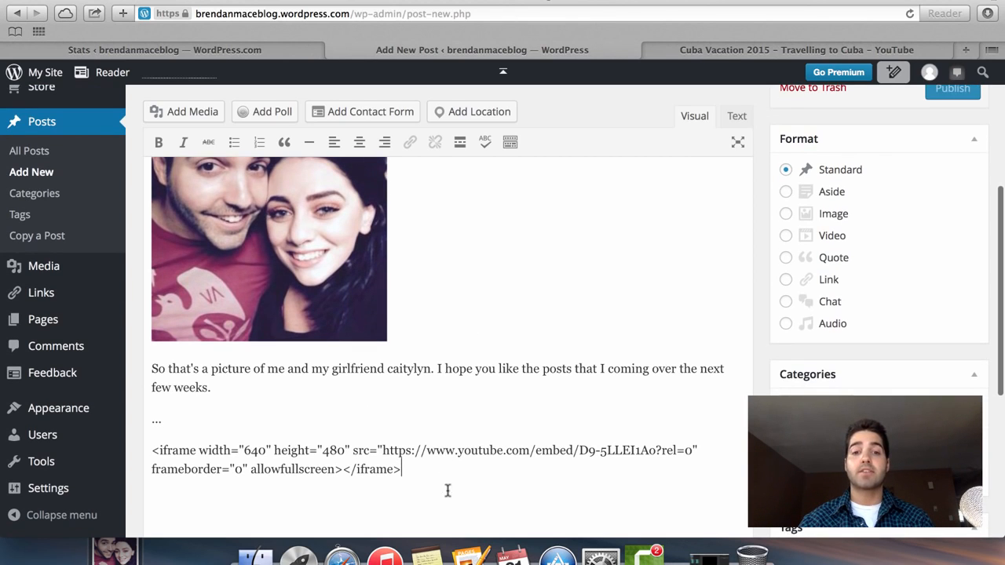
drag(400, 469, 210, 439)
key(super+c)
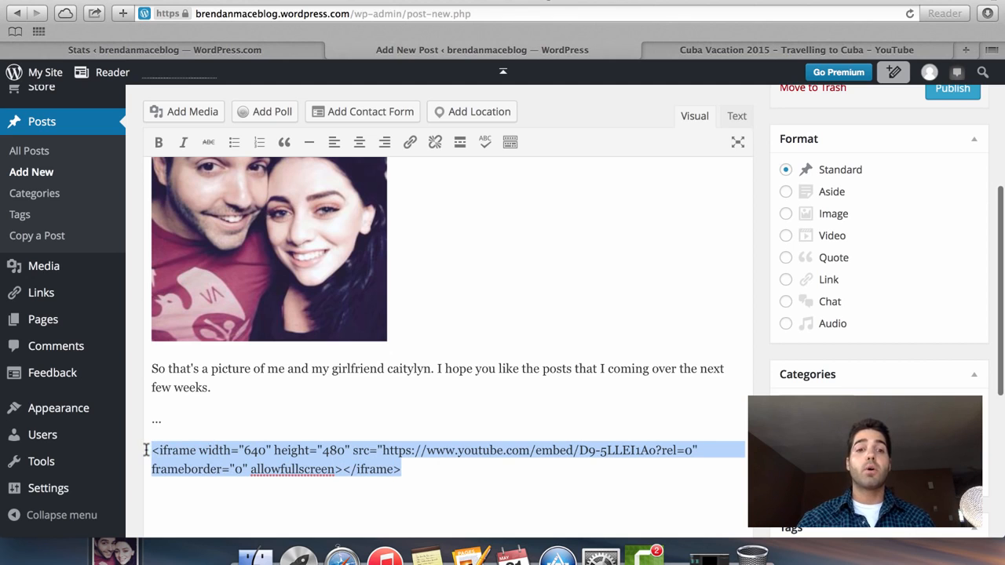
key(BackSpace)
- Show the post in the text editor and replace the last "&nbsp;" line with the copied iframe embed code
scroll(442, 362, up, 3)
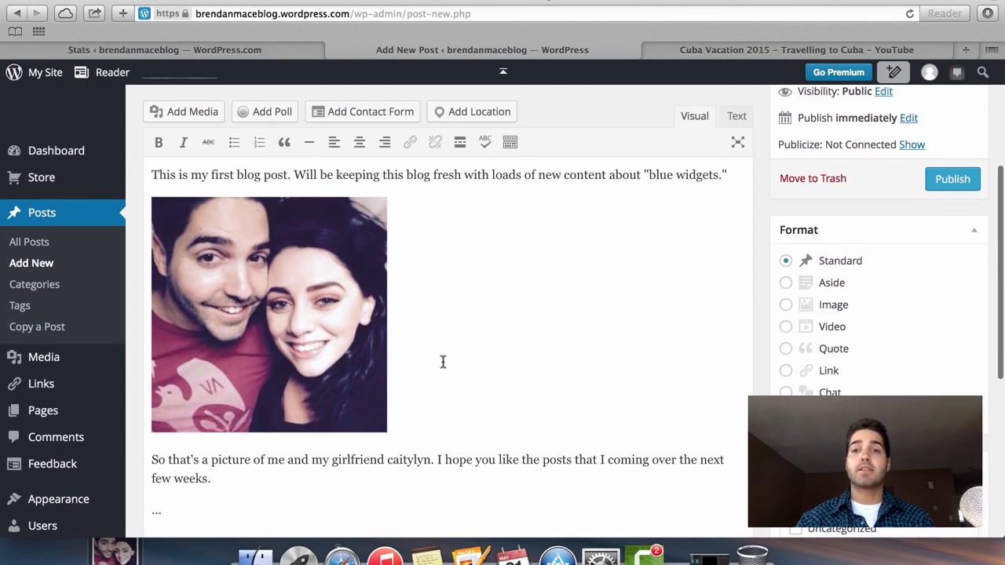
scroll(681, 218, up, 5)
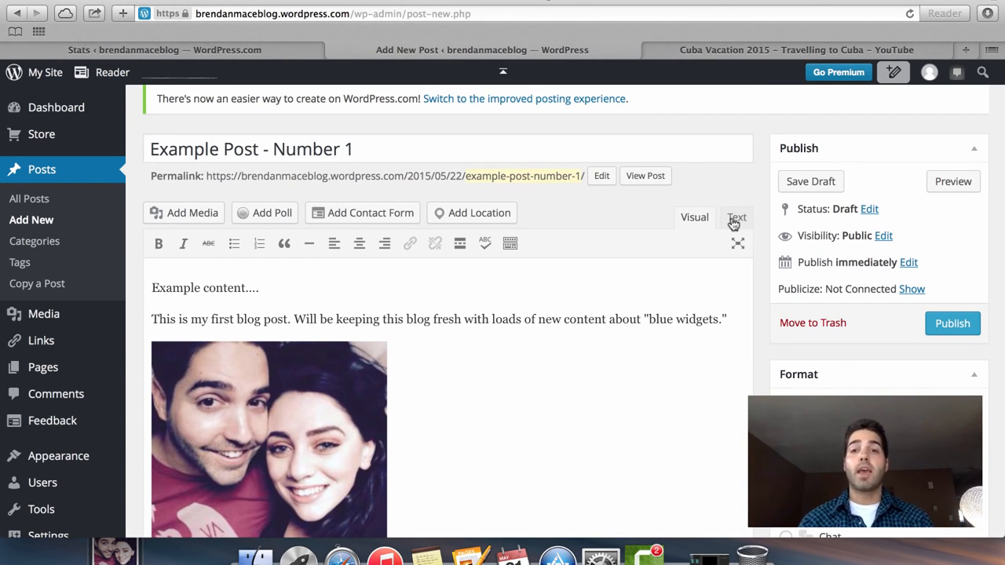
click(735, 220)
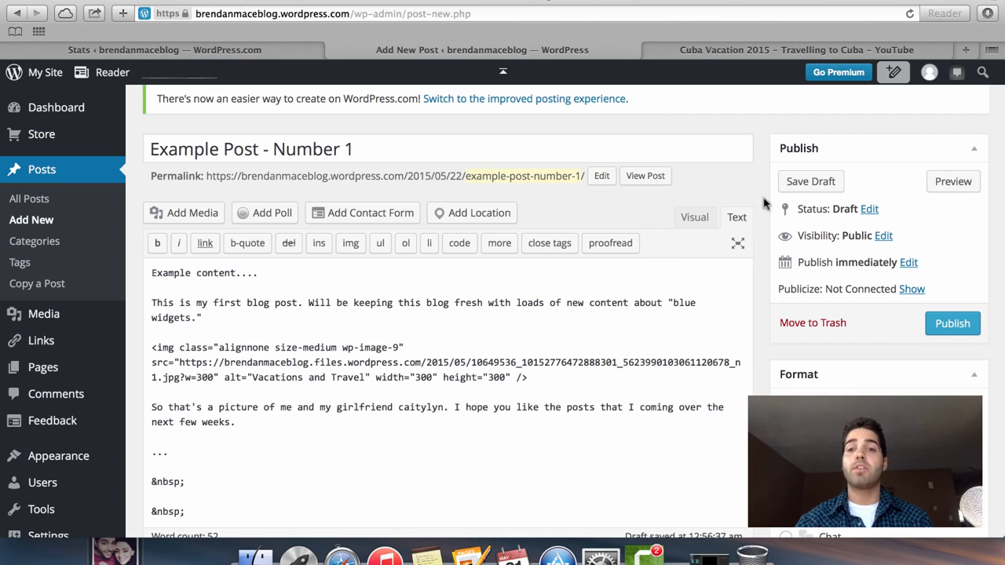
scroll(392, 350, down, 2)
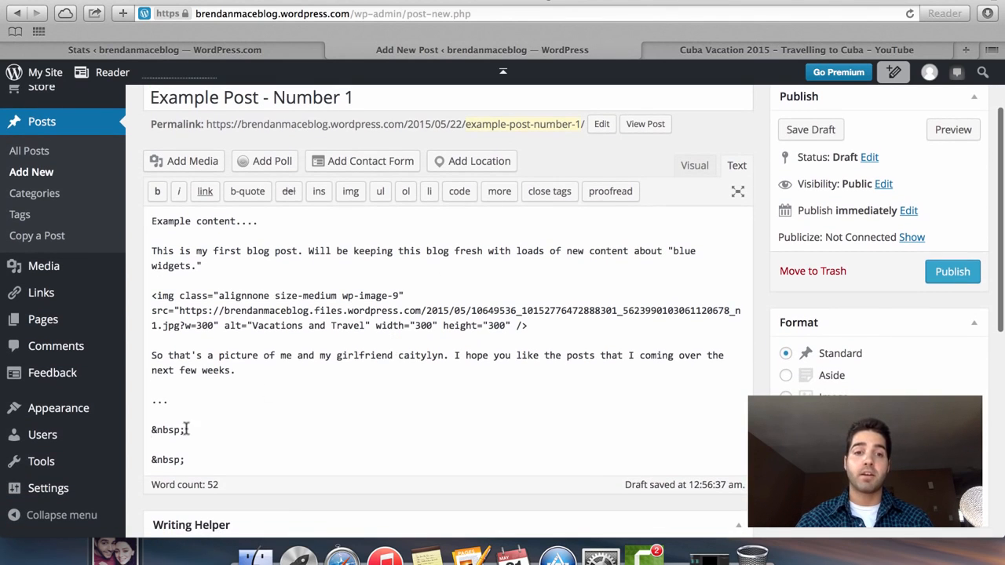
click(238, 466)
drag(202, 459, 150, 454)
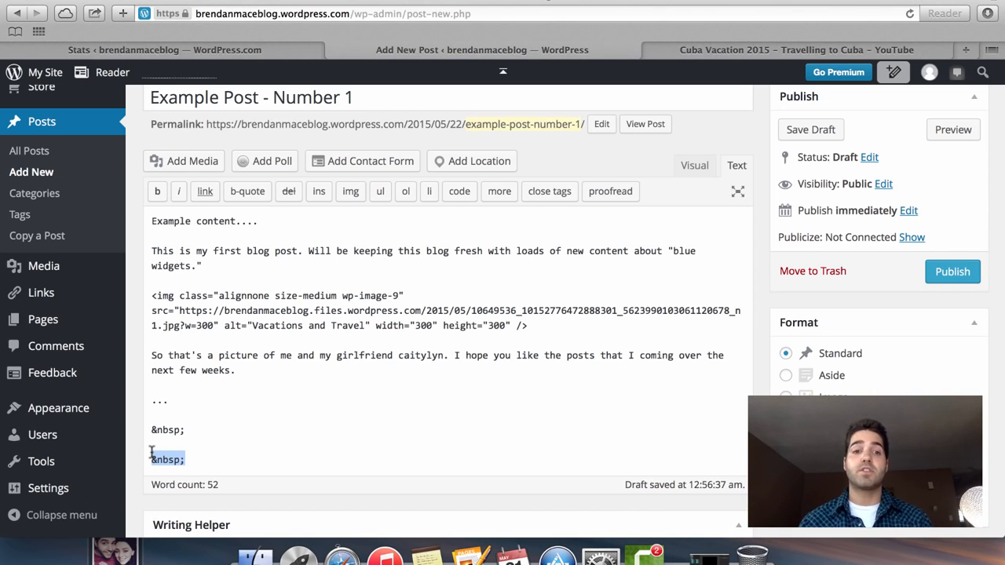
key(super+v)
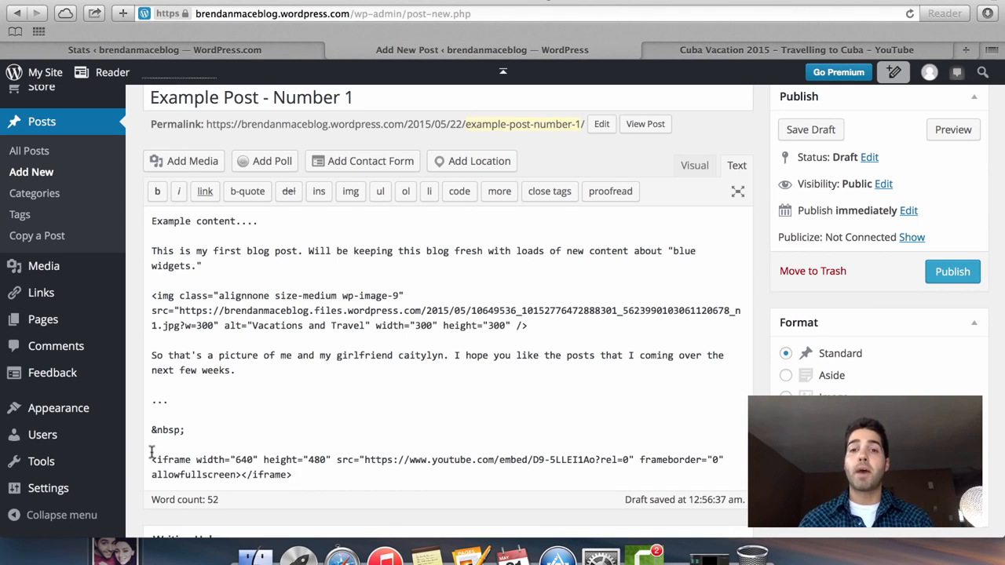
- Return the post to the visual editor and remove the blank line between the "…" and the embedded video
click(690, 171)
scroll(573, 314, down, 5)
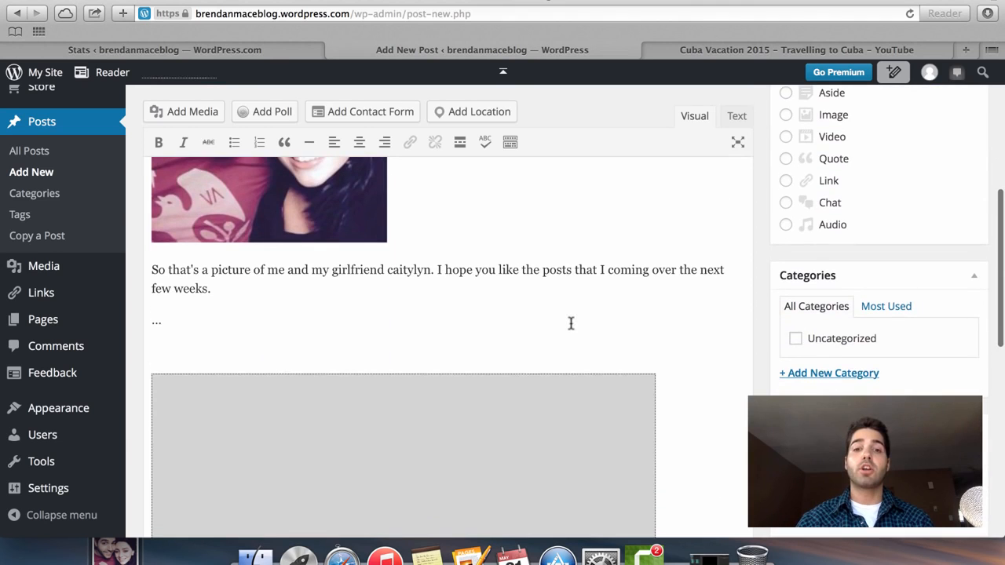
scroll(639, 335, down, 3)
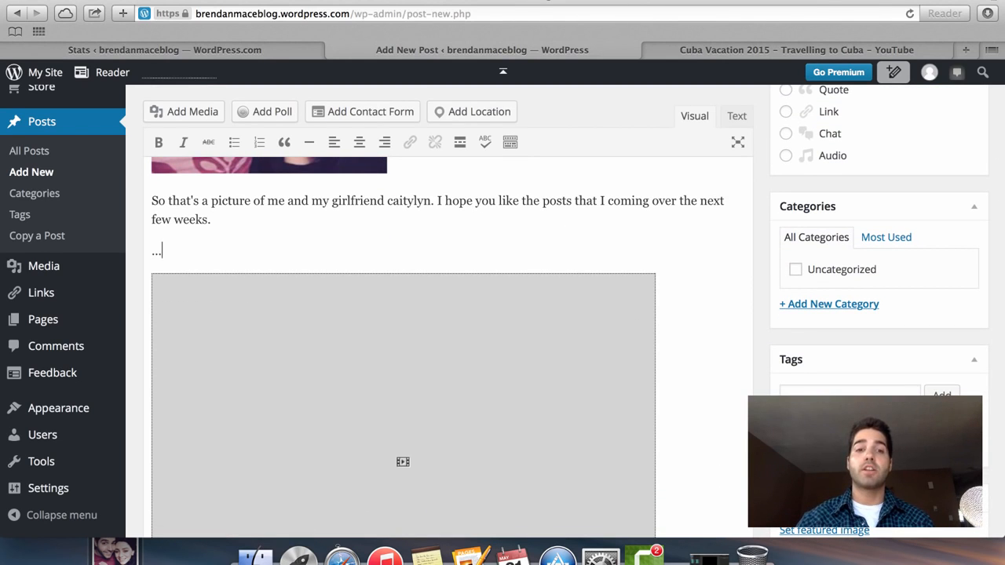
scroll(717, 347, down, 3)
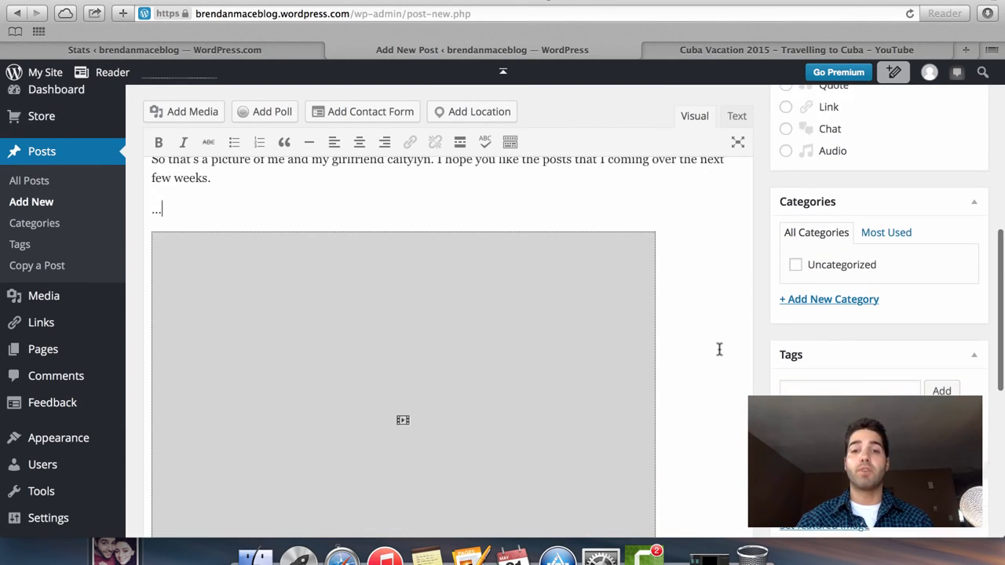
- Publish the post "Example Post - Number 1"
scroll(719, 348, up, 10)
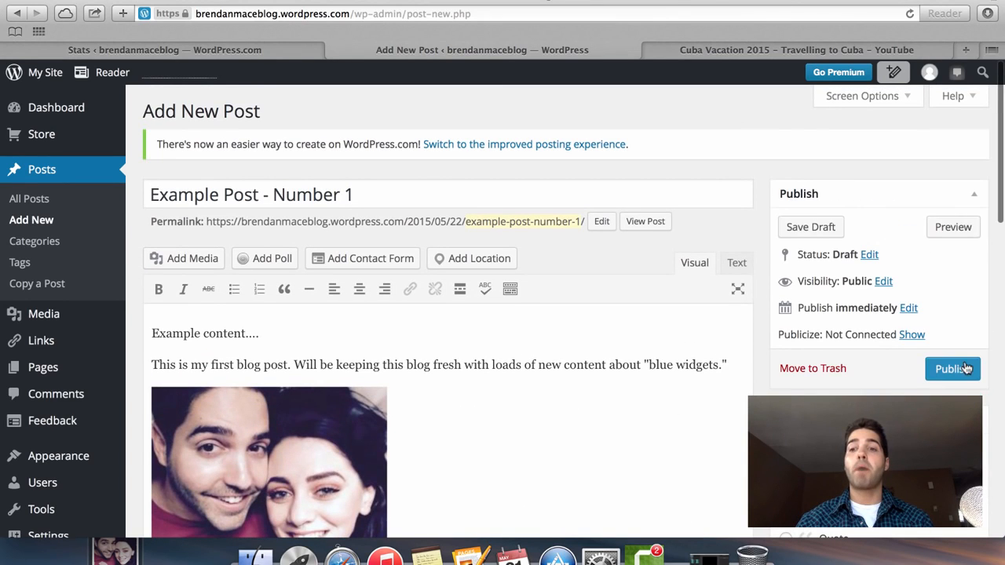
click(948, 376)
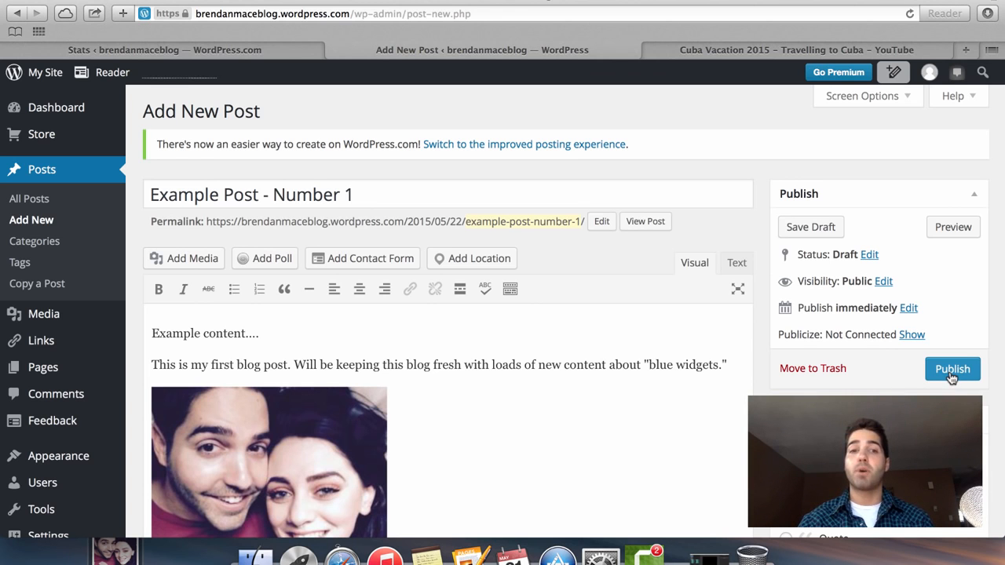
click(950, 376)
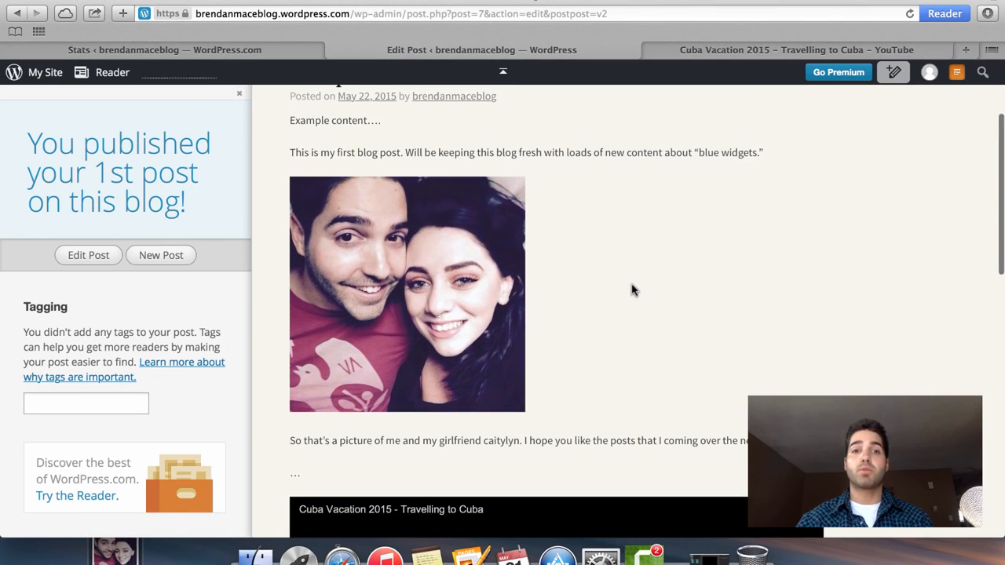
- Review the published post from its title and text through the picture down to the embedded video
drag(311, 176, 466, 162)
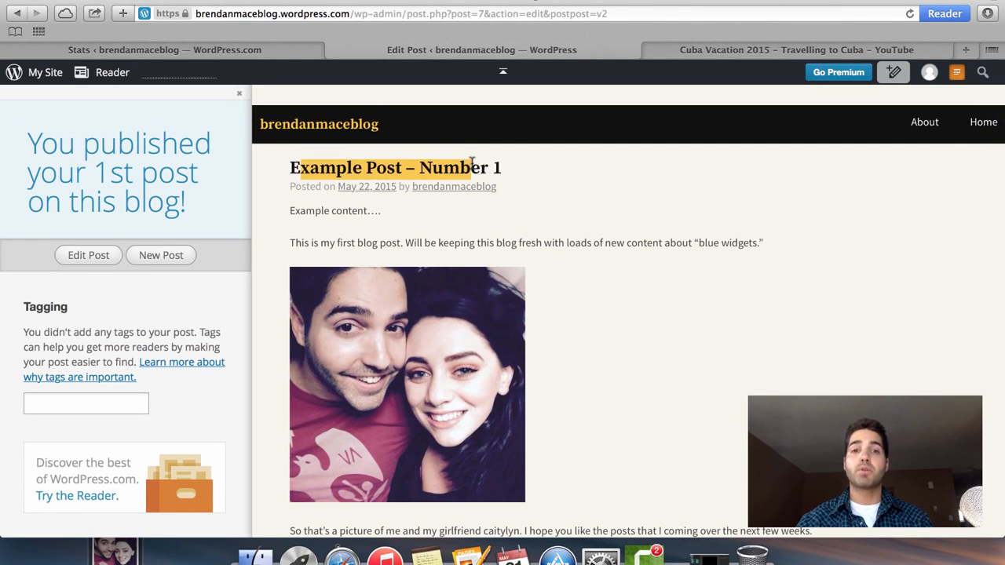
click(611, 254)
drag(286, 215, 465, 245)
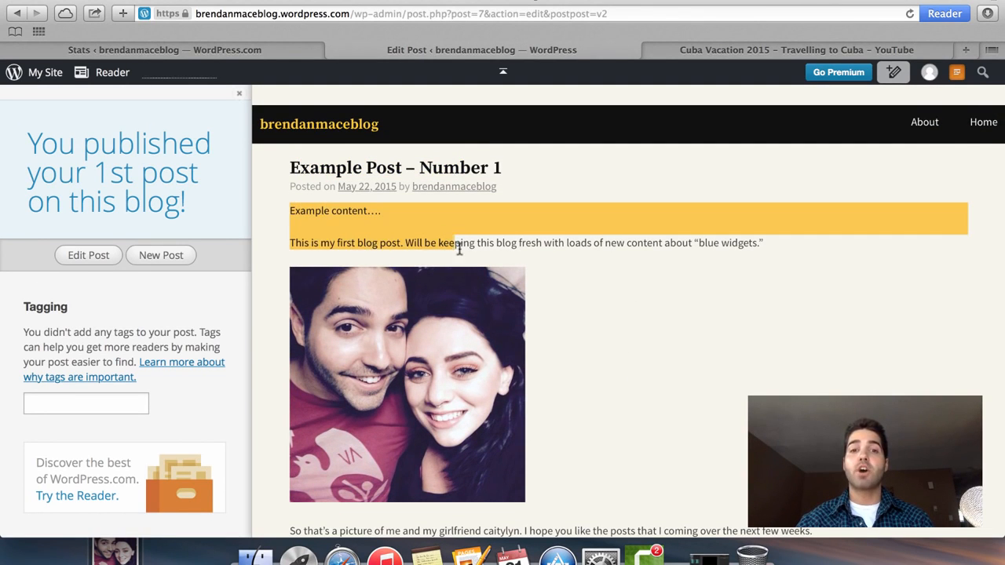
scroll(561, 291, down, 2)
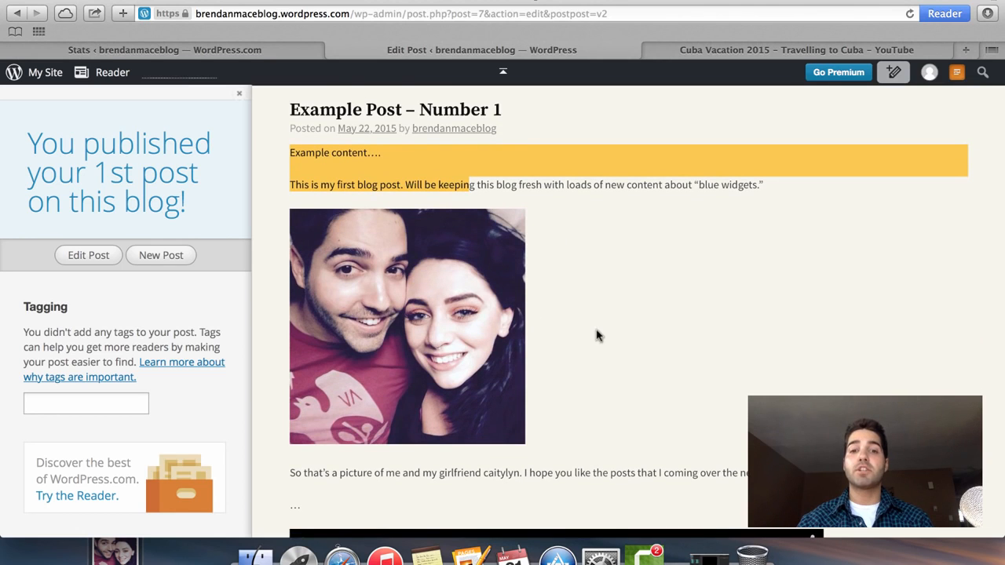
scroll(597, 334, down, 8)
scroll(683, 217, down, 4)
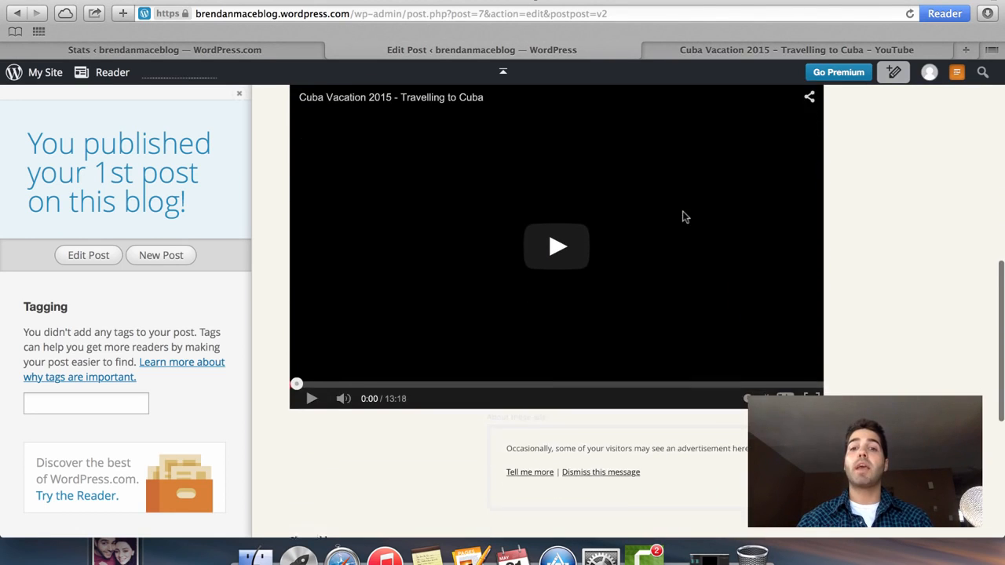
scroll(922, 224, up, 6)
scroll(923, 225, down, 2)
scroll(923, 226, up, 1)
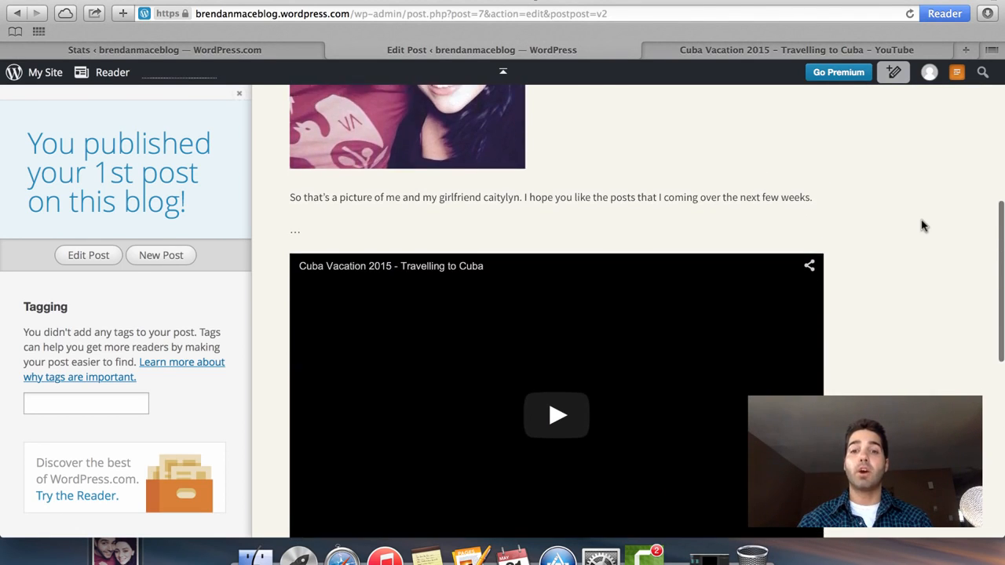
scroll(922, 225, down, 2)
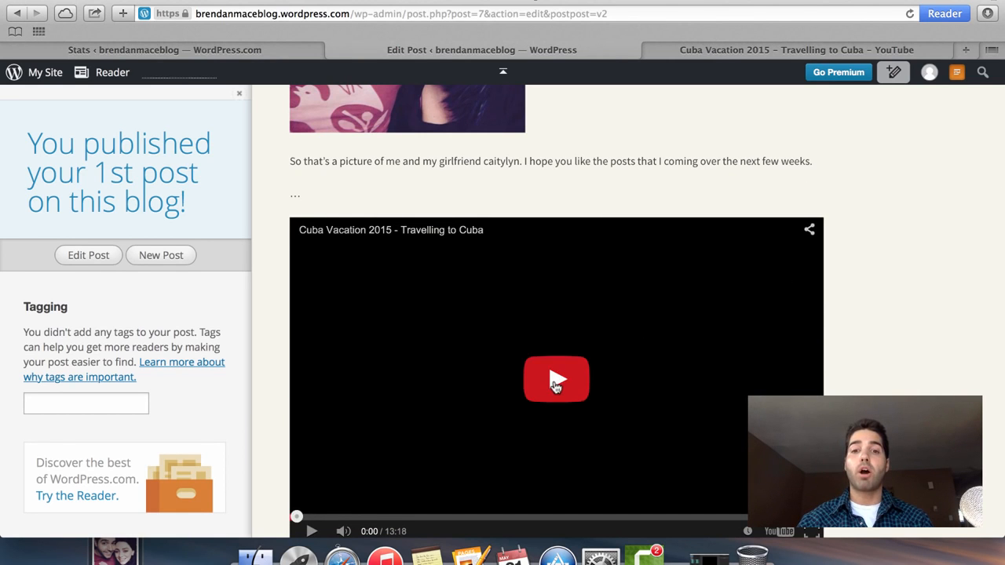
scroll(908, 276, down, 2)
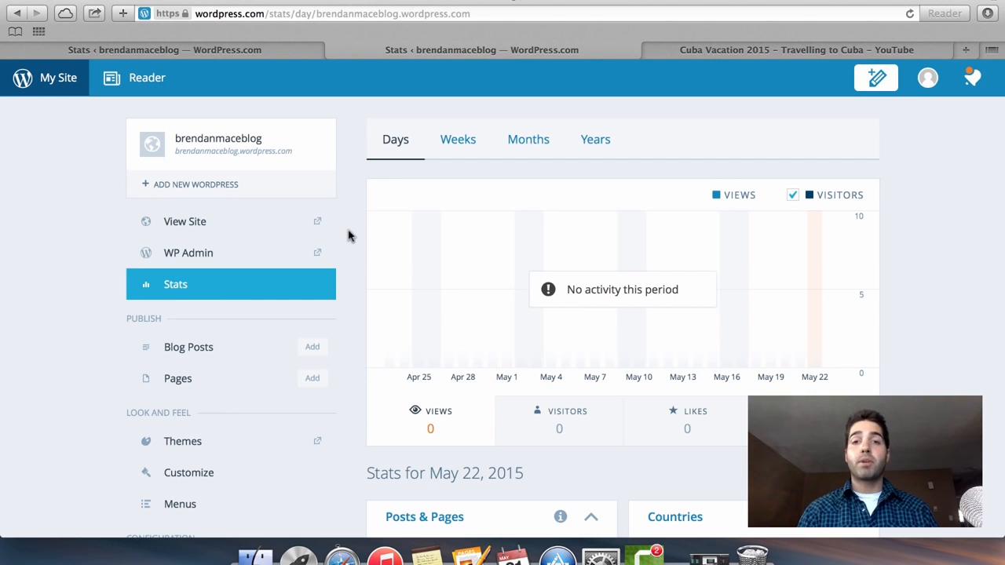
- Open the blog's WP Admin dashboard and look over its summary of posts, pages and recent activity
click(227, 263)
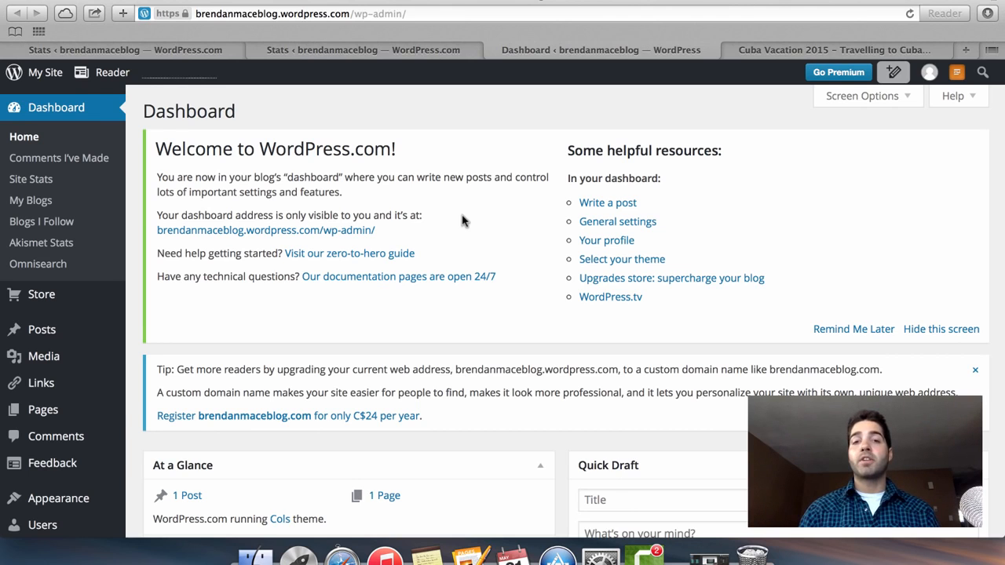
scroll(462, 221, down, 5)
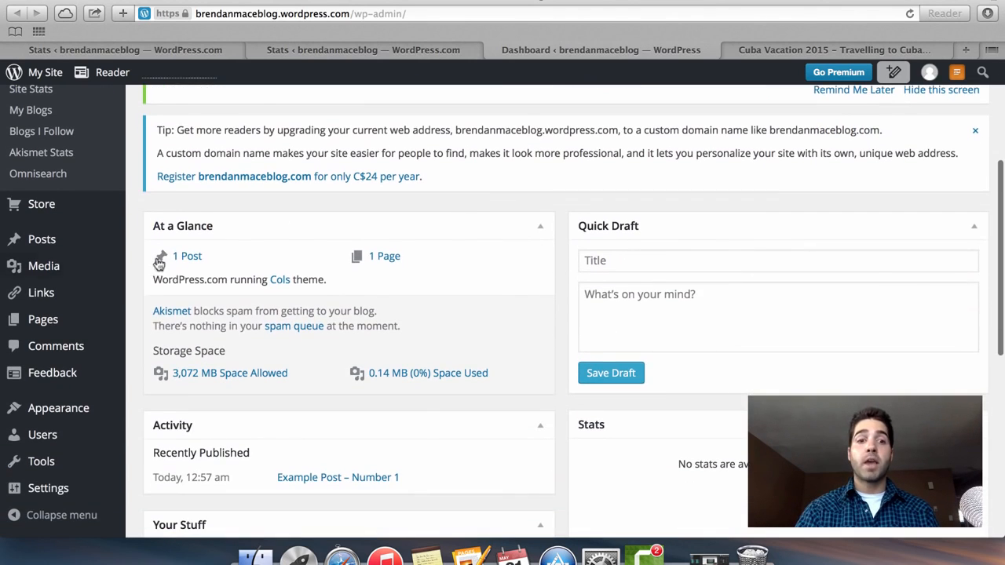
scroll(251, 157, up, 5)
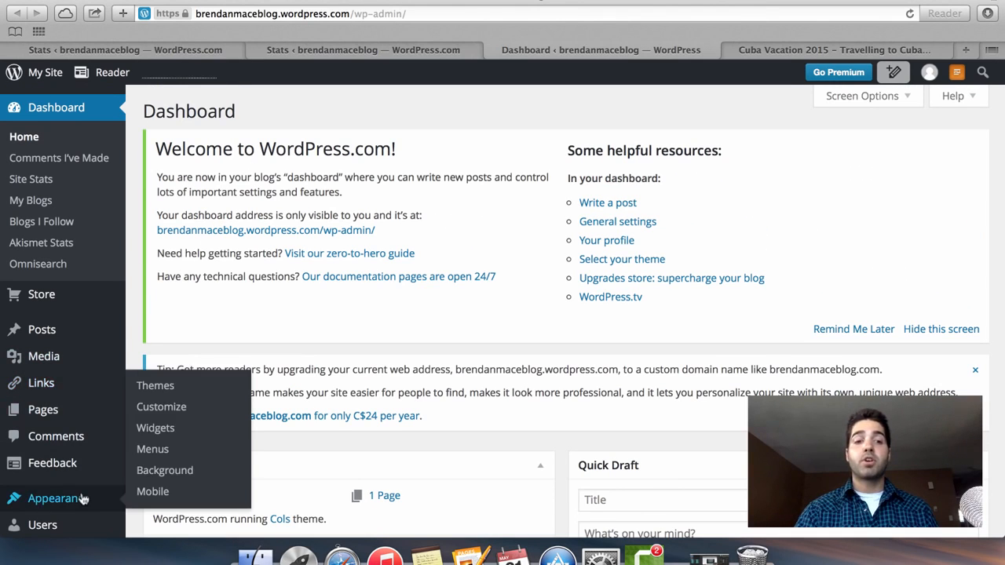
- Open the blog's theme gallery and browse through the trending themes on offer
scroll(81, 498, down, 1)
mouse_move(66, 473)
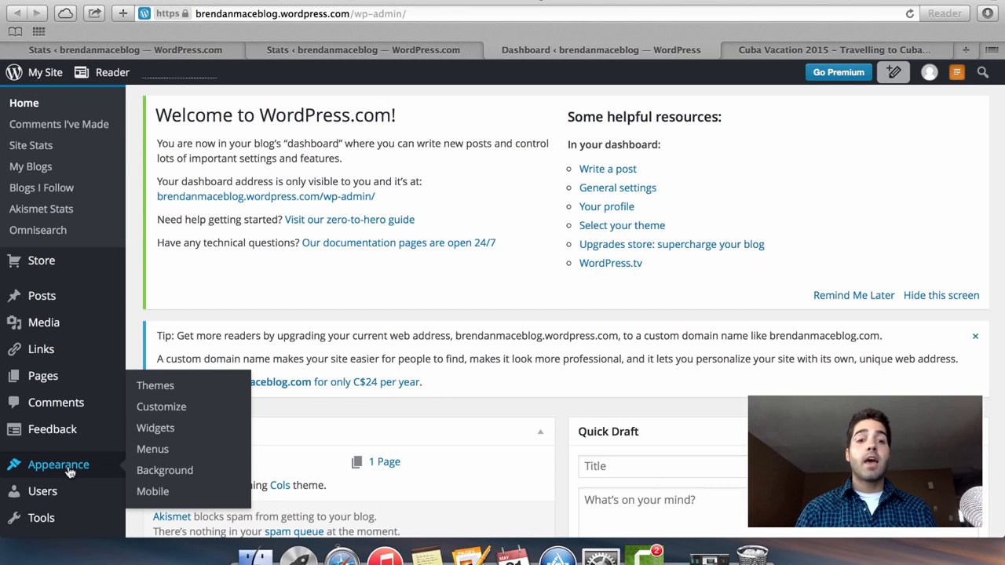
click(168, 388)
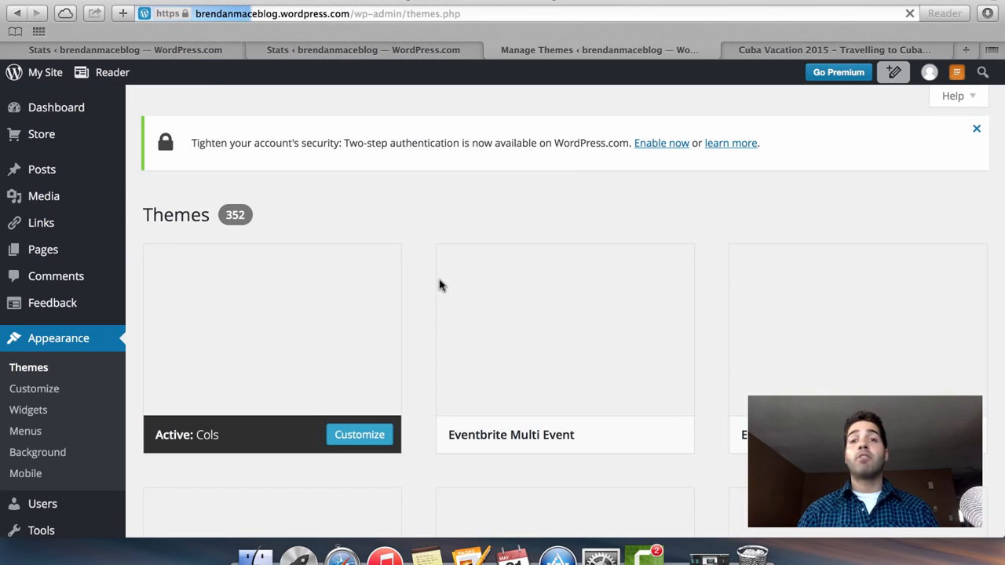
scroll(439, 285, down, 2)
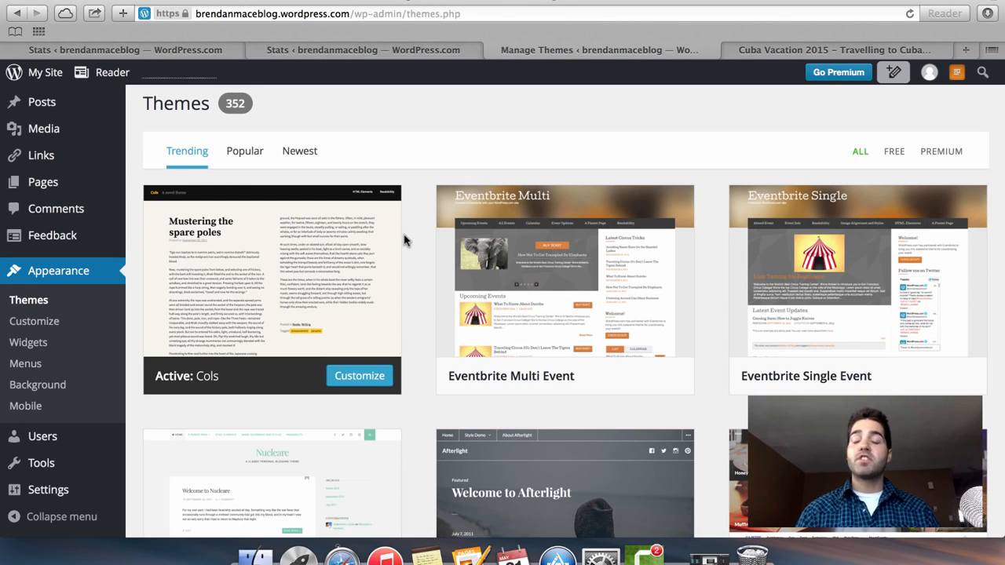
scroll(404, 239, down, 10)
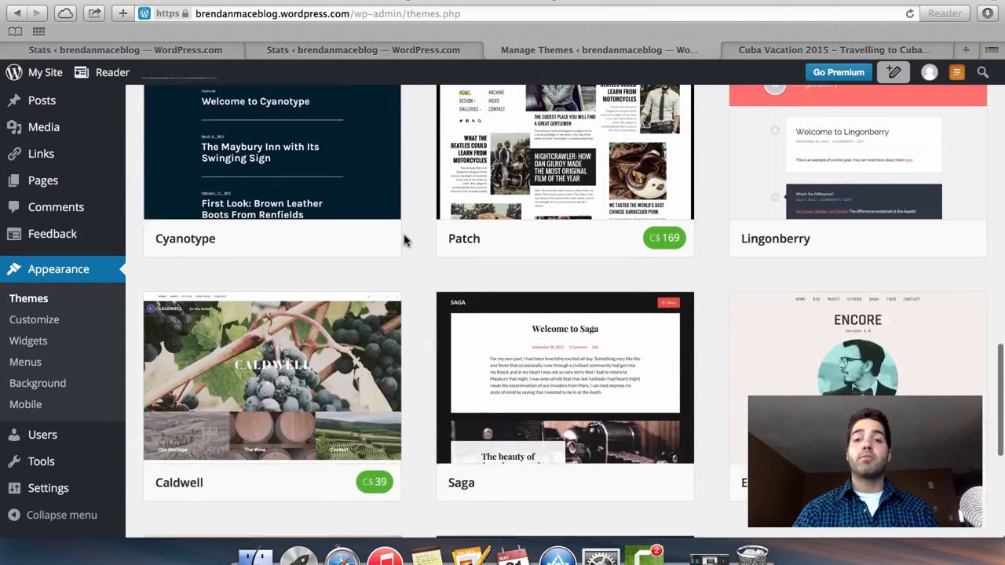
scroll(404, 240, up, 10)
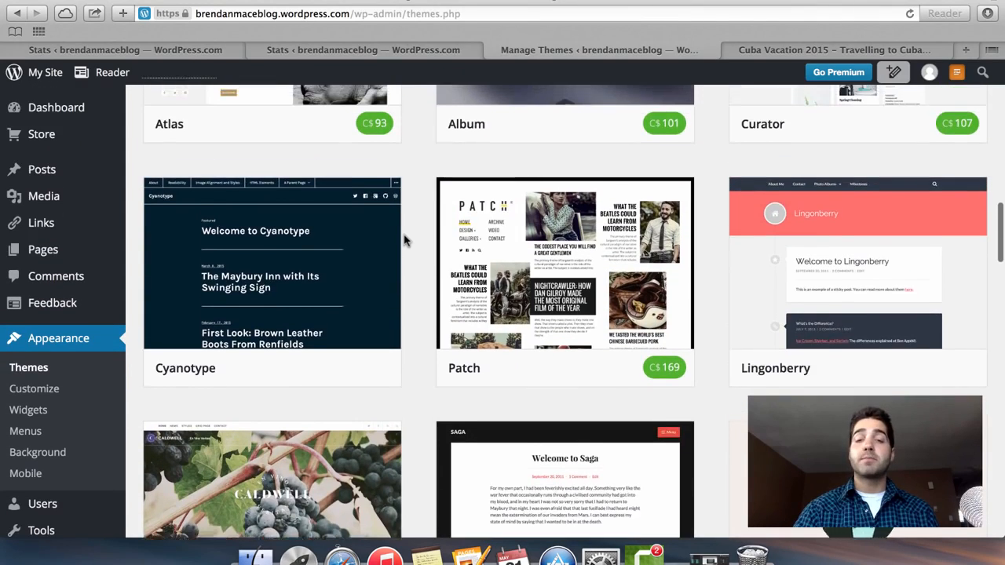
scroll(404, 239, up, 5)
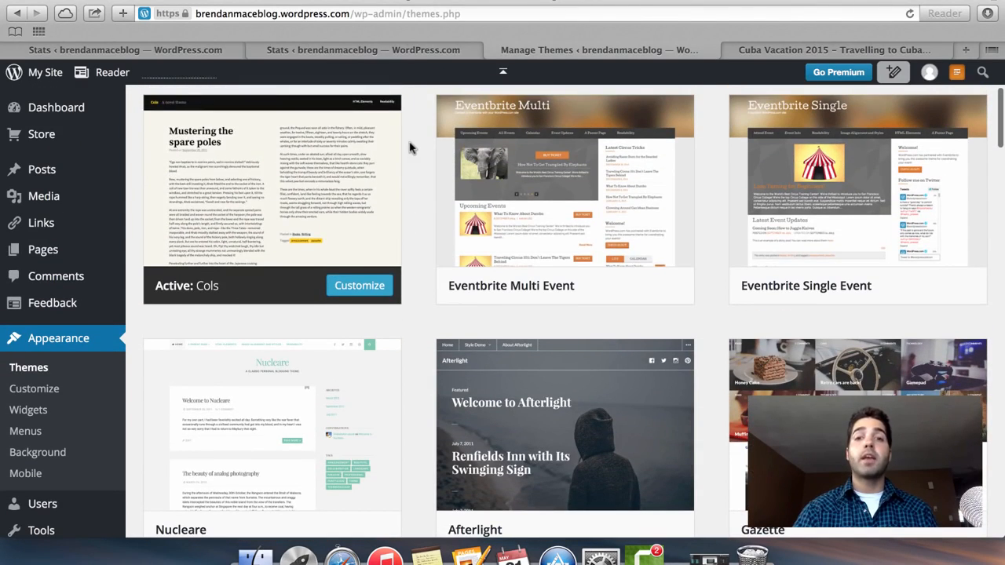
scroll(397, 230, up, 2)
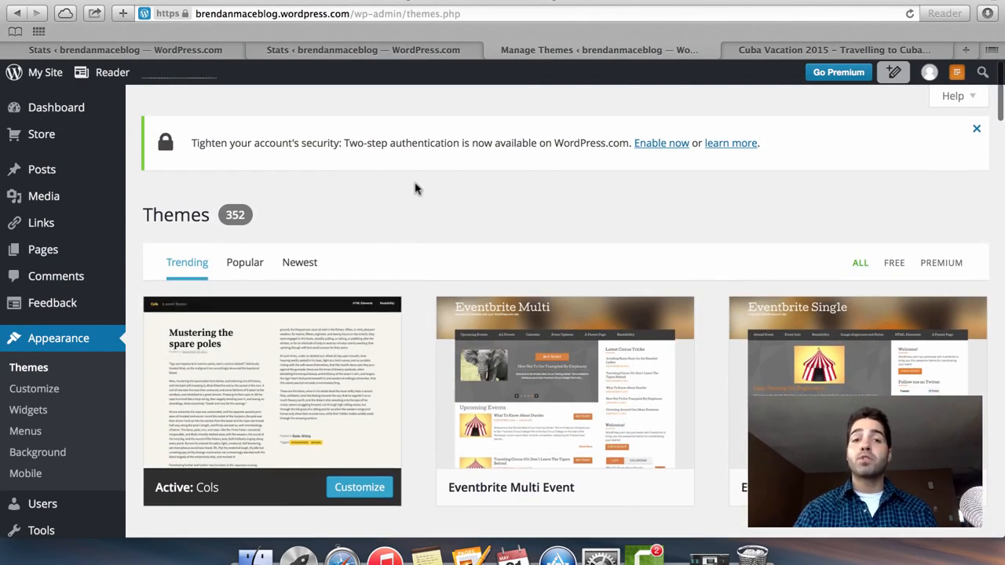
mouse_move(58, 172)
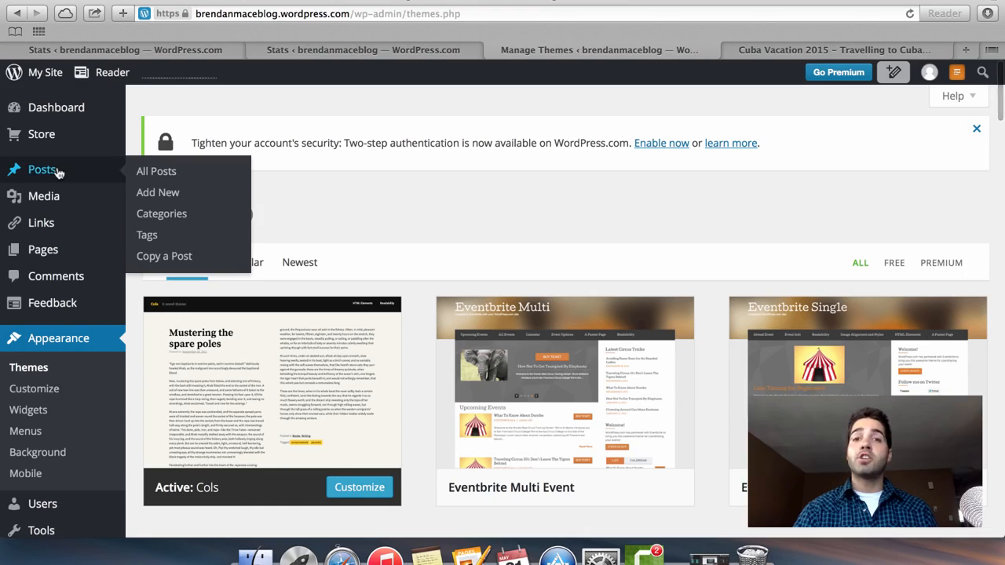